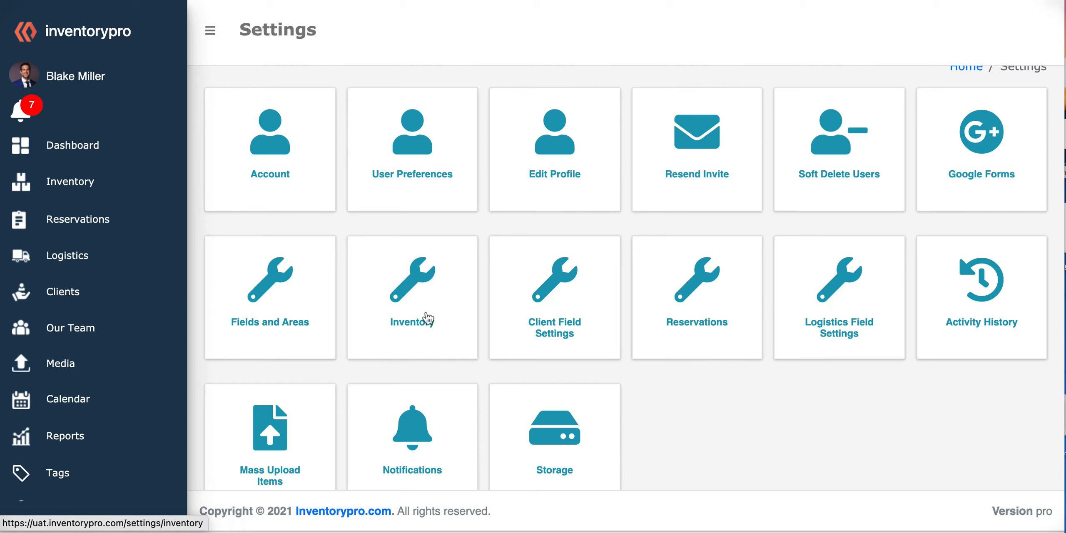
# Open the detail page of item 132767 among the VPS Rhythm Device Cart entries in the inventory.
pyautogui.click(85, 191)
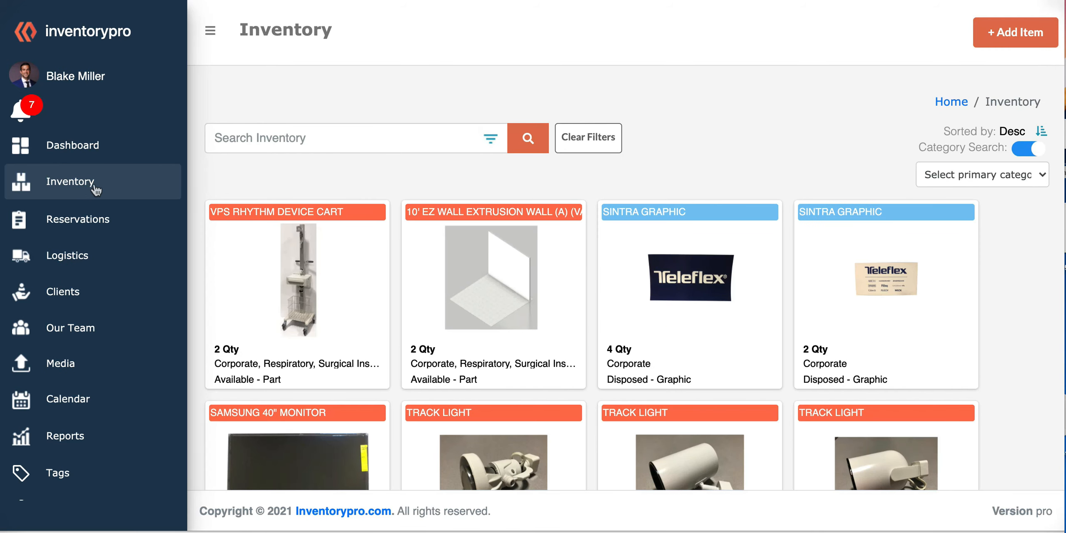
pyautogui.scroll(-2, 266, 196)
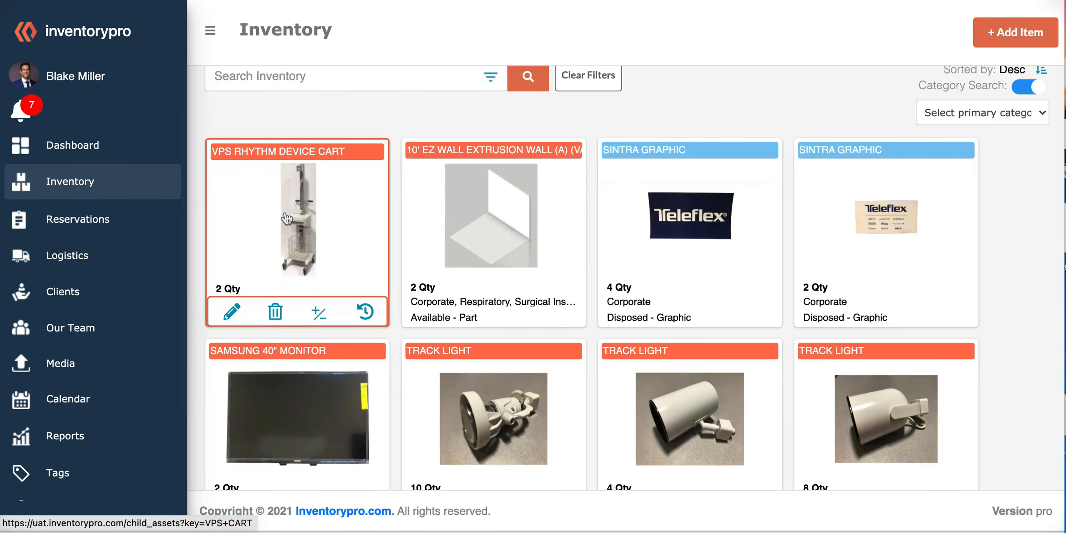
pyautogui.click(287, 219)
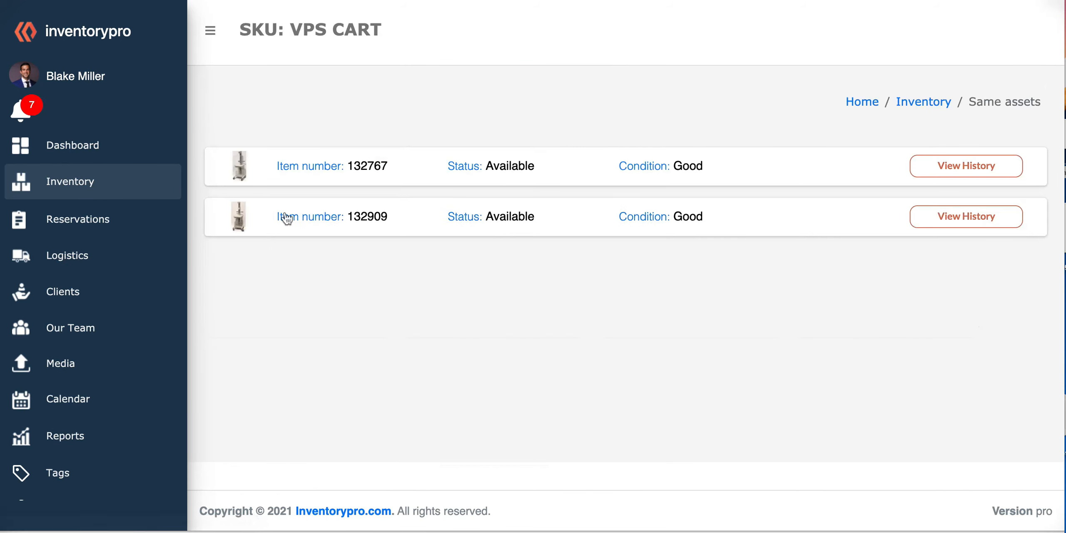
pyautogui.click(315, 178)
# Review the cart's General, Stock Details, Manufacturing Details, Item Notes, Link Items and Configurations areas.
pyautogui.scroll(-1, 508, 214)
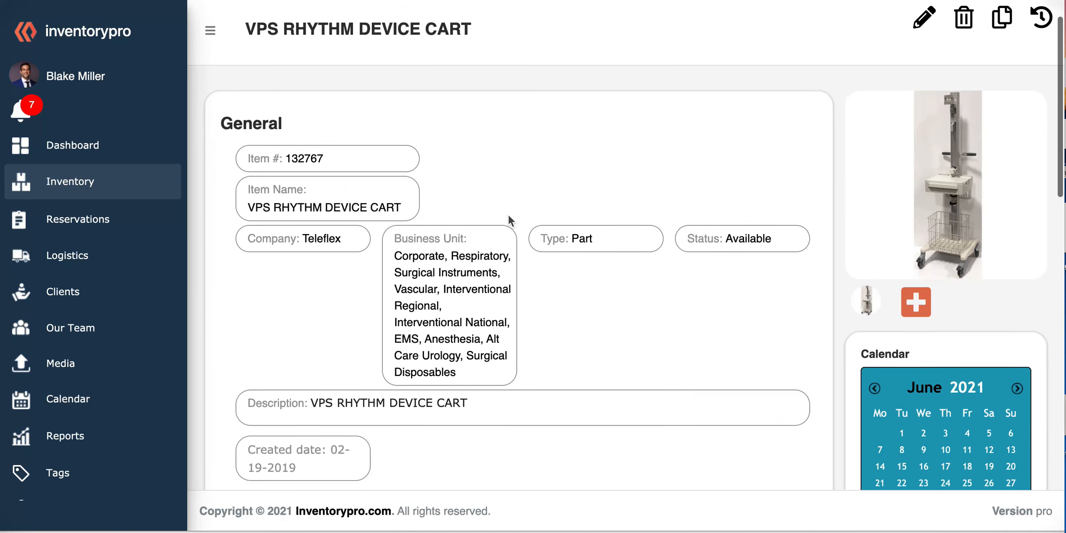
pyautogui.scroll(-1, 345, 179)
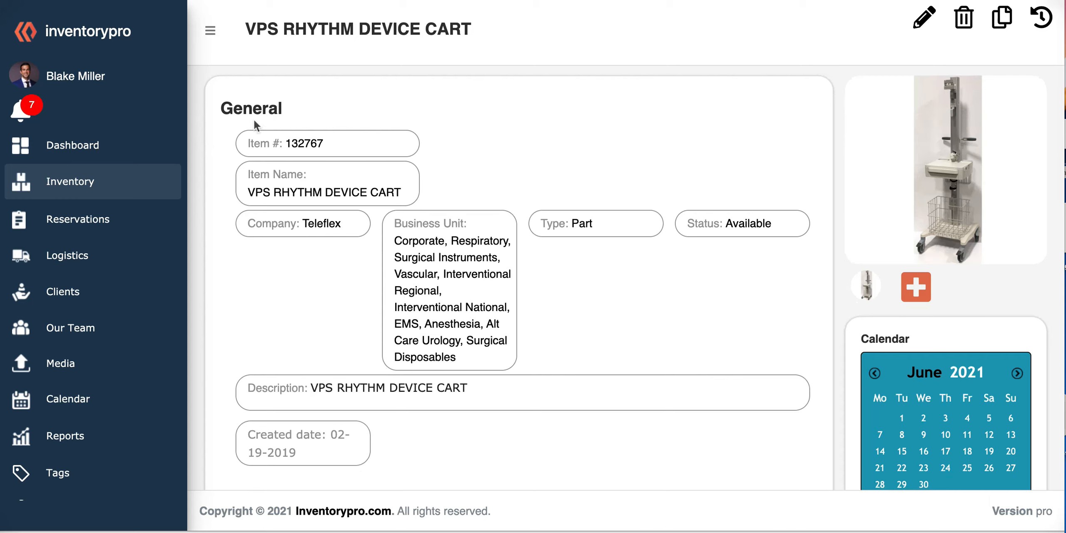
pyautogui.scroll(-3, 275, 256)
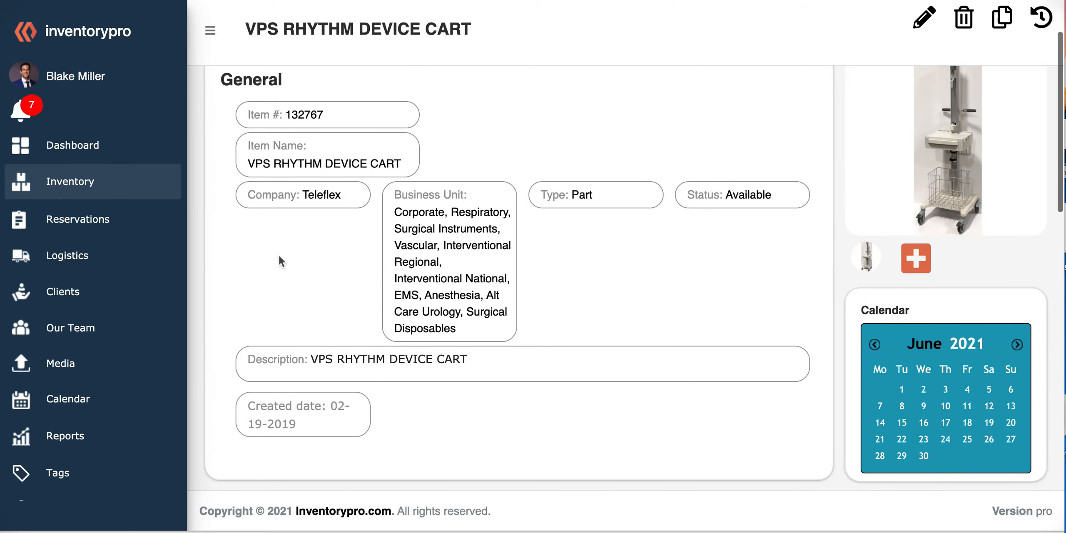
pyautogui.scroll(-5, 279, 254)
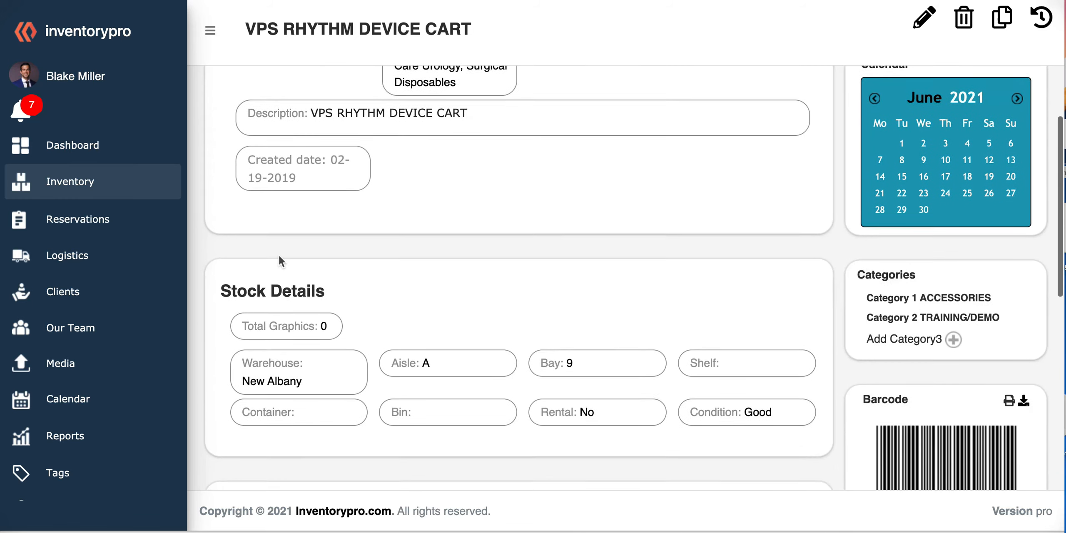
pyautogui.scroll(-4, 406, 288)
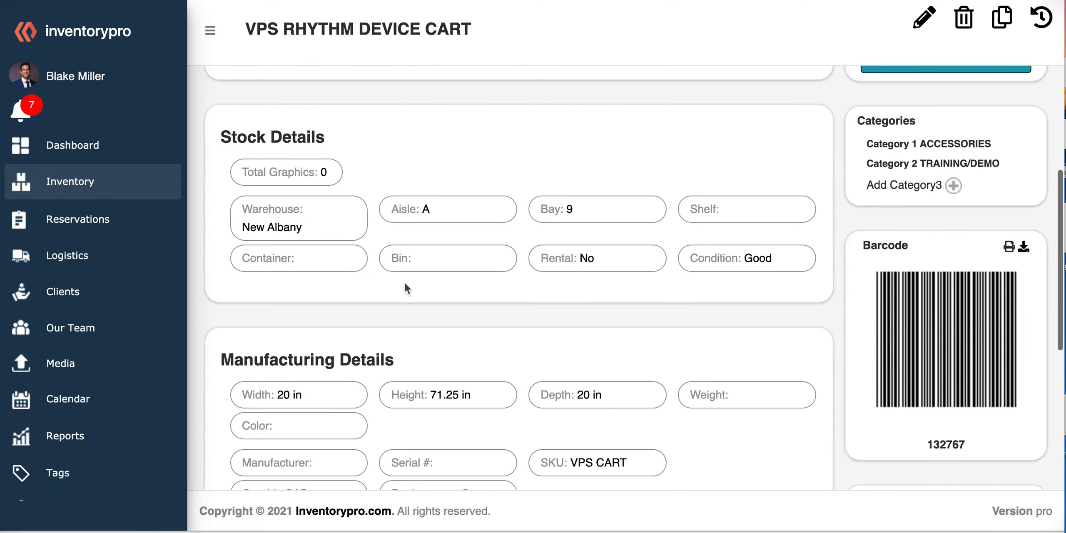
pyautogui.scroll(-2, 421, 293)
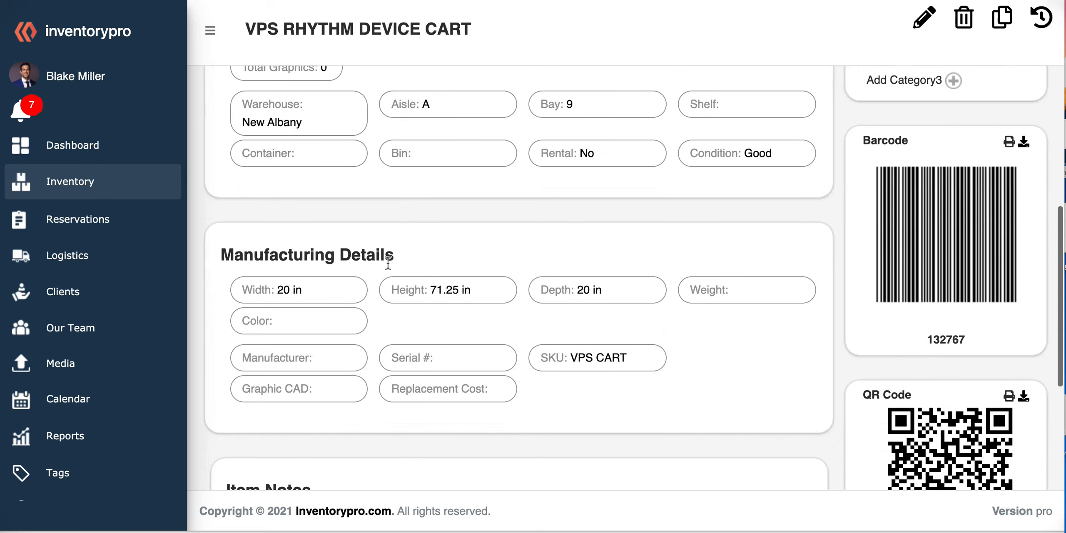
pyautogui.scroll(-4, 266, 299)
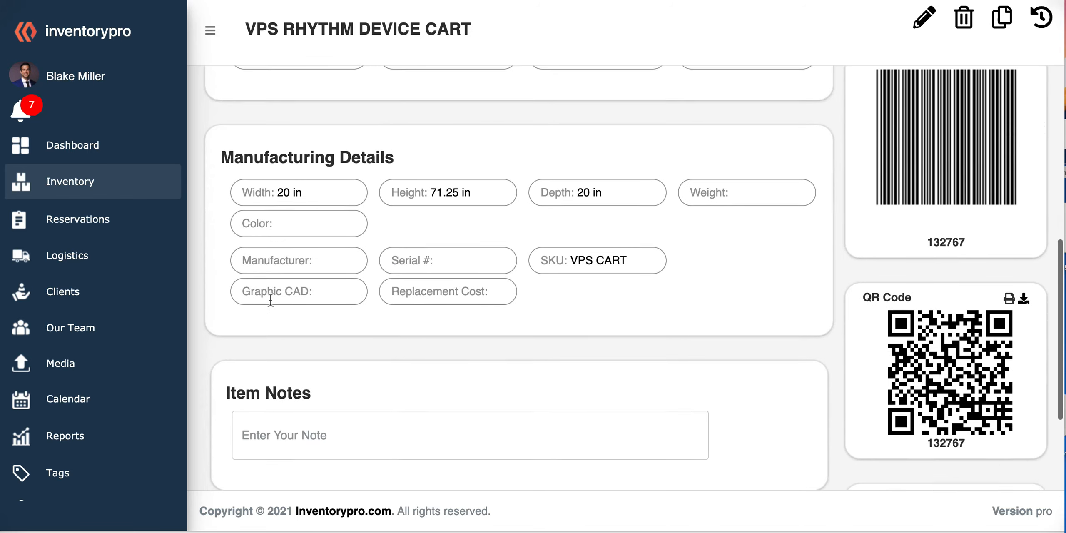
pyautogui.scroll(-2, 442, 416)
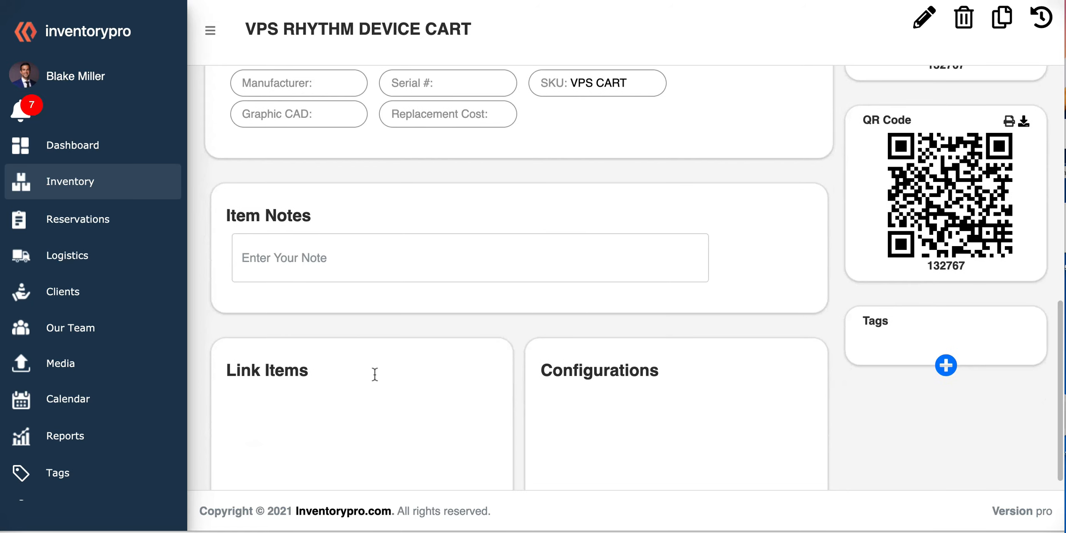
pyautogui.scroll(-1, 502, 331)
pyautogui.scroll(4, 502, 330)
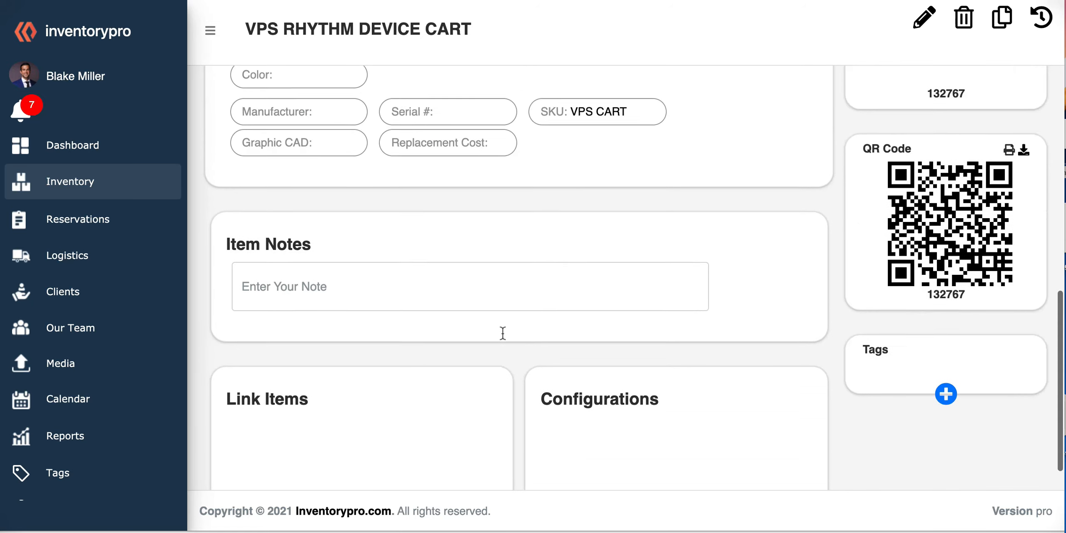
pyautogui.scroll(-3, 73, 363)
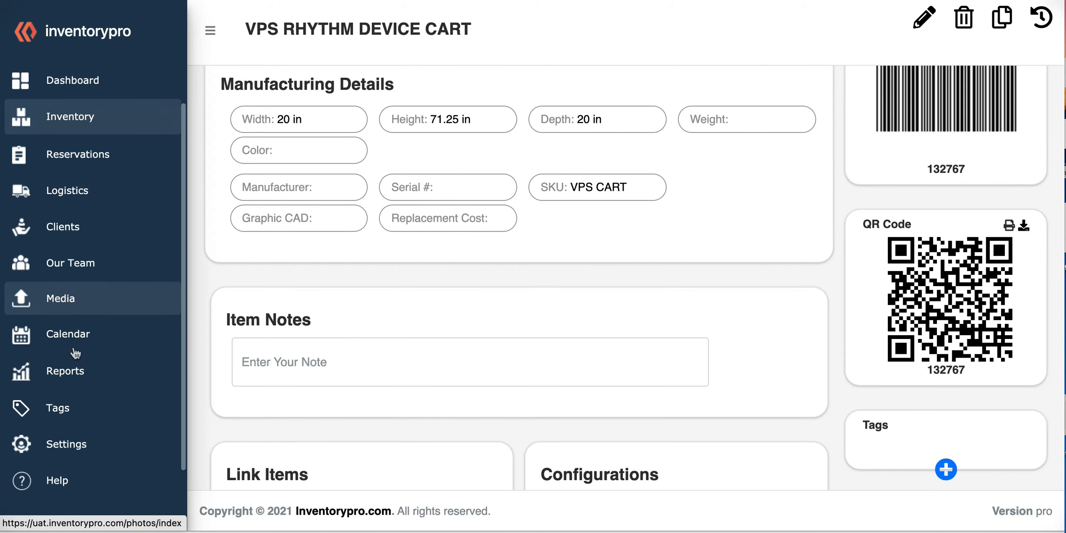
# Open the Inventory Fields Customization page in the inventory settings.
pyautogui.click(70, 401)
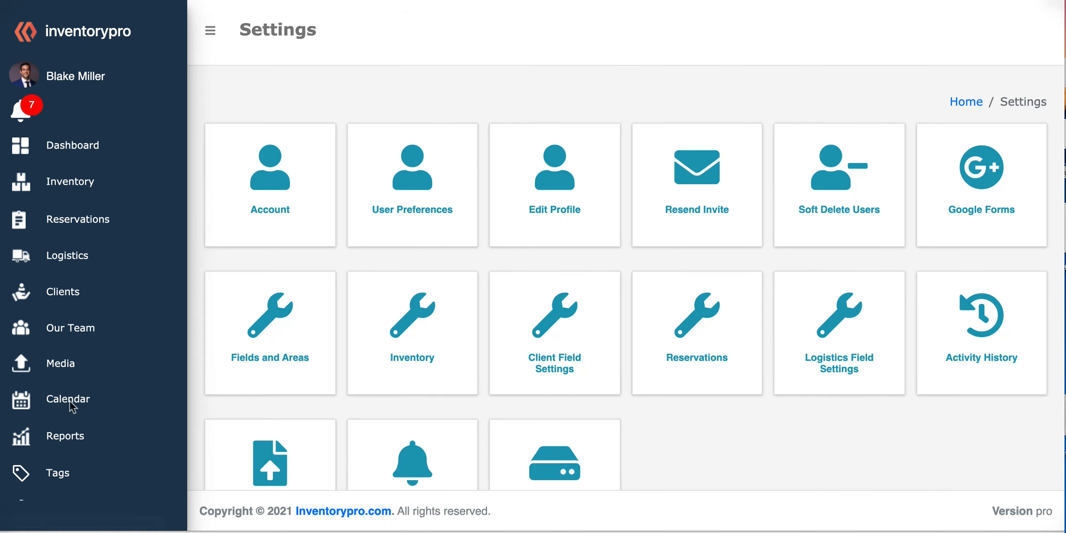
pyautogui.click(410, 338)
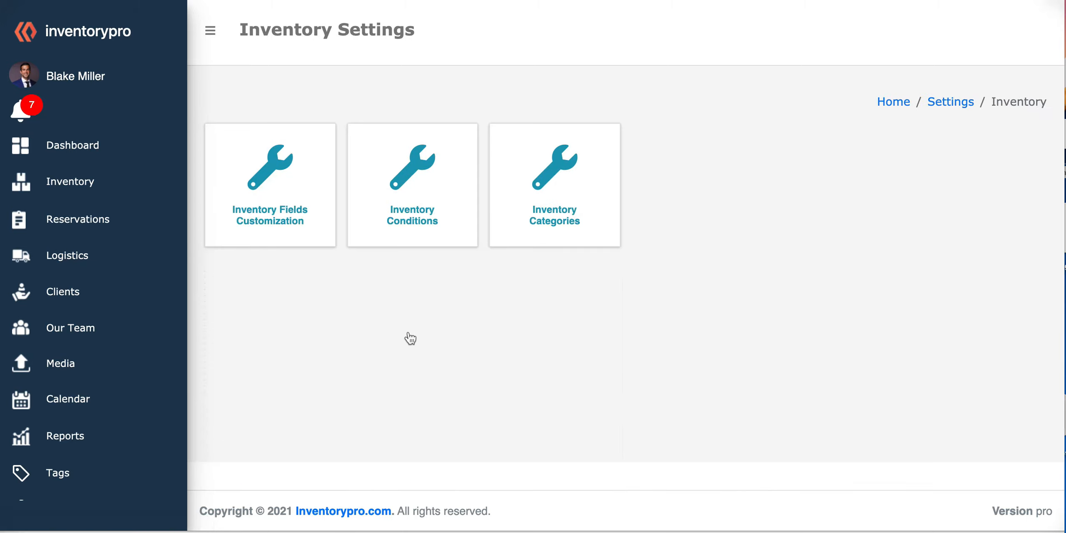
pyautogui.click(279, 191)
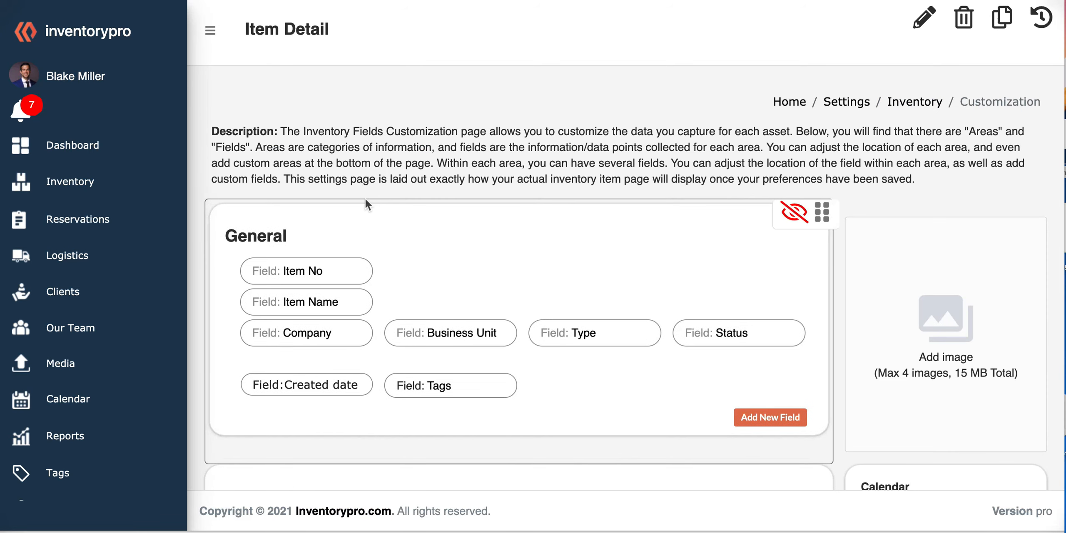
# Examine the fields and visibility controls in the General, Stock Details and Manufacturing Details areas of the customization layout.
pyautogui.scroll(-3, 432, 205)
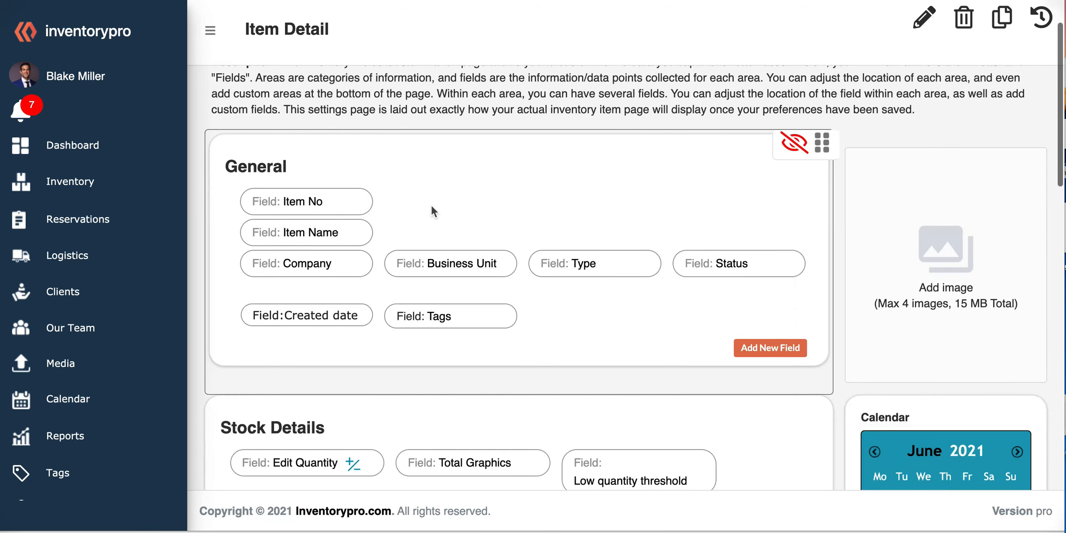
pyautogui.scroll(-6, 431, 206)
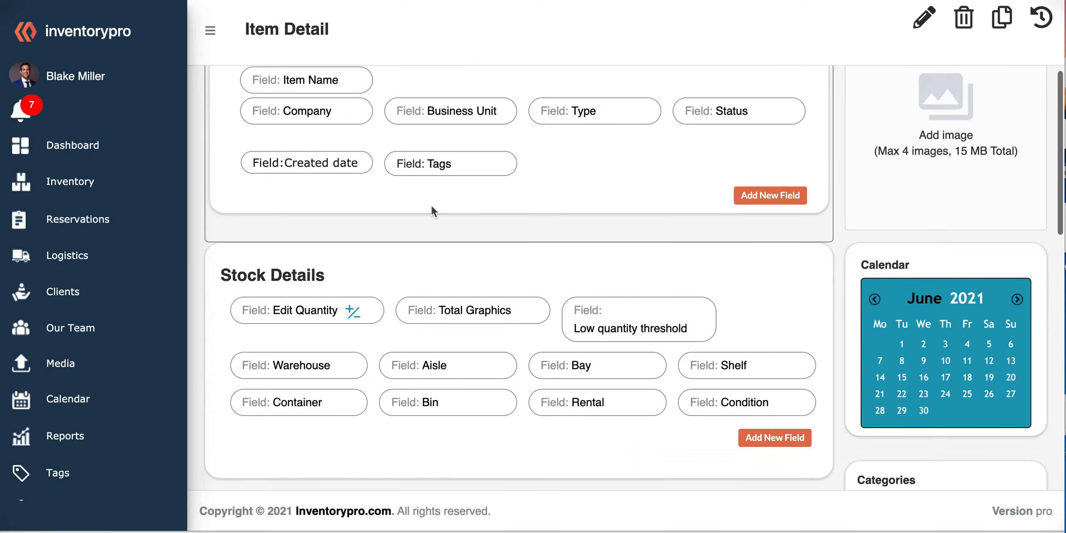
pyautogui.scroll(-5, 431, 204)
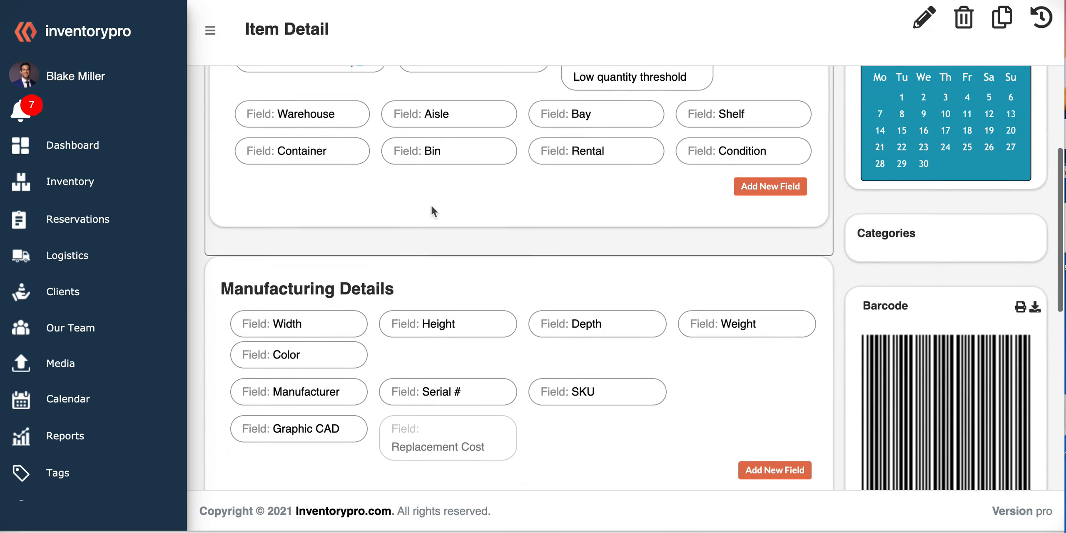
pyautogui.scroll(-3, 432, 208)
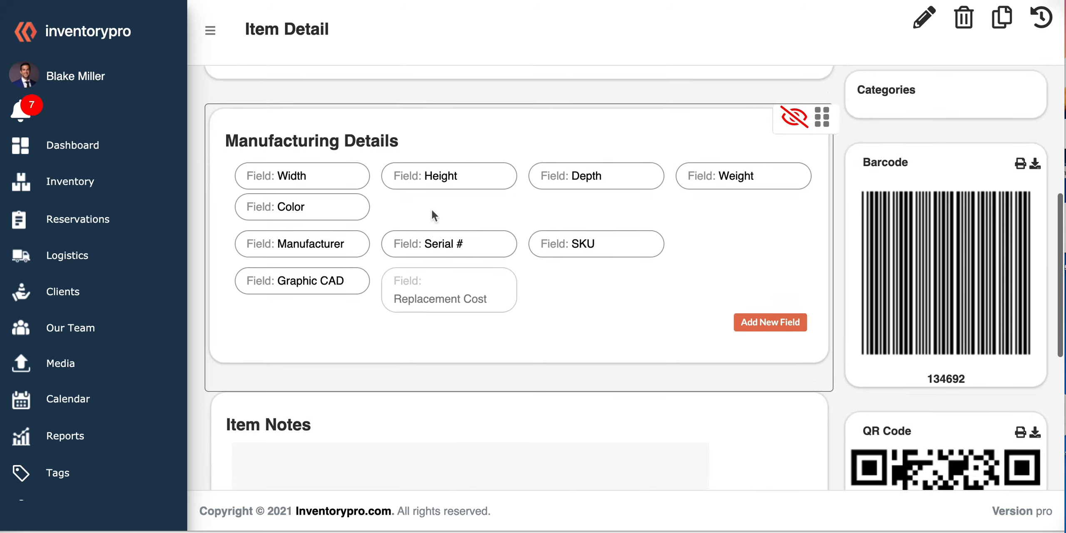
pyautogui.moveTo(453, 256)
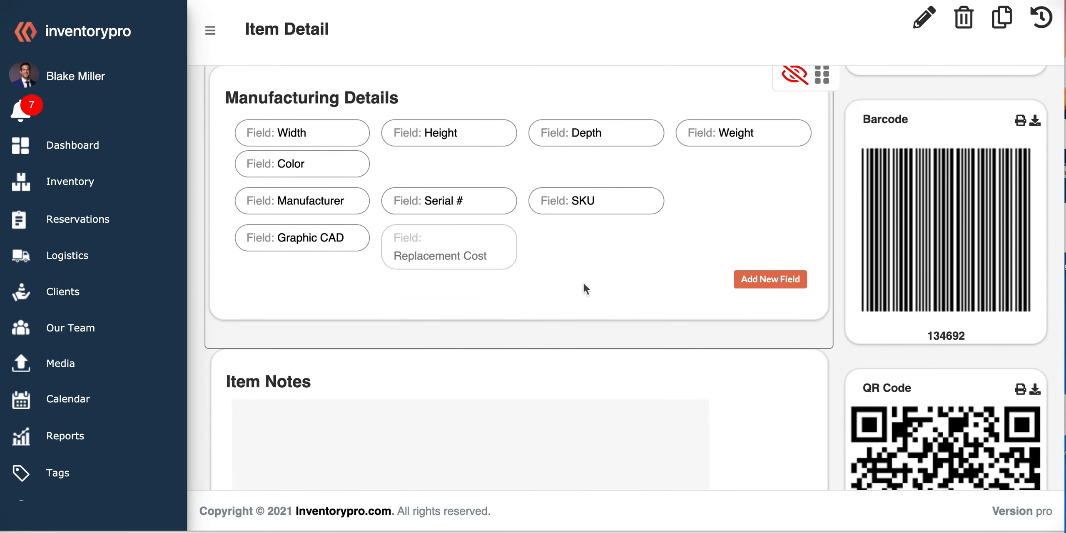
pyautogui.scroll(2, 629, 277)
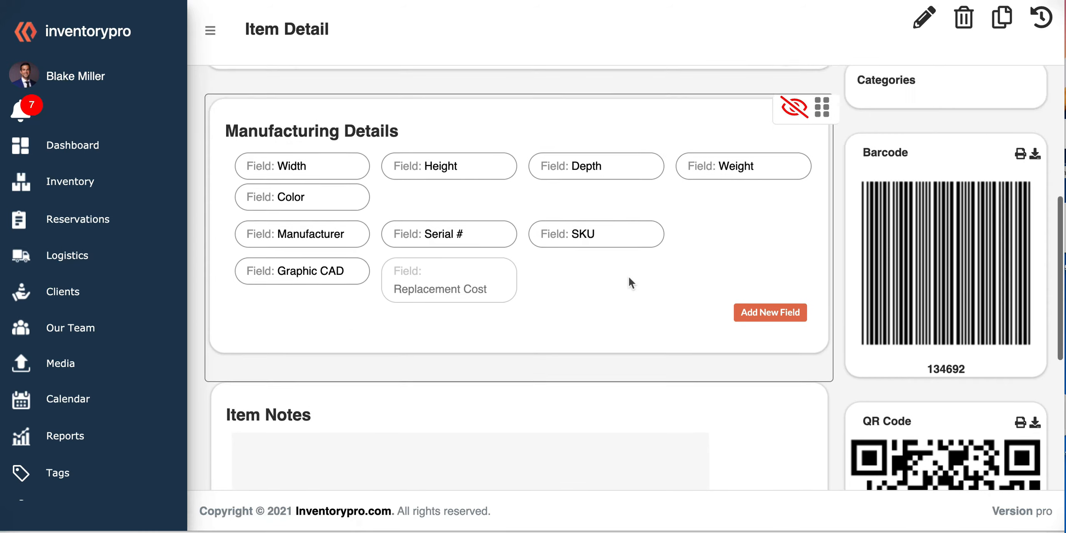
pyautogui.moveTo(448, 328)
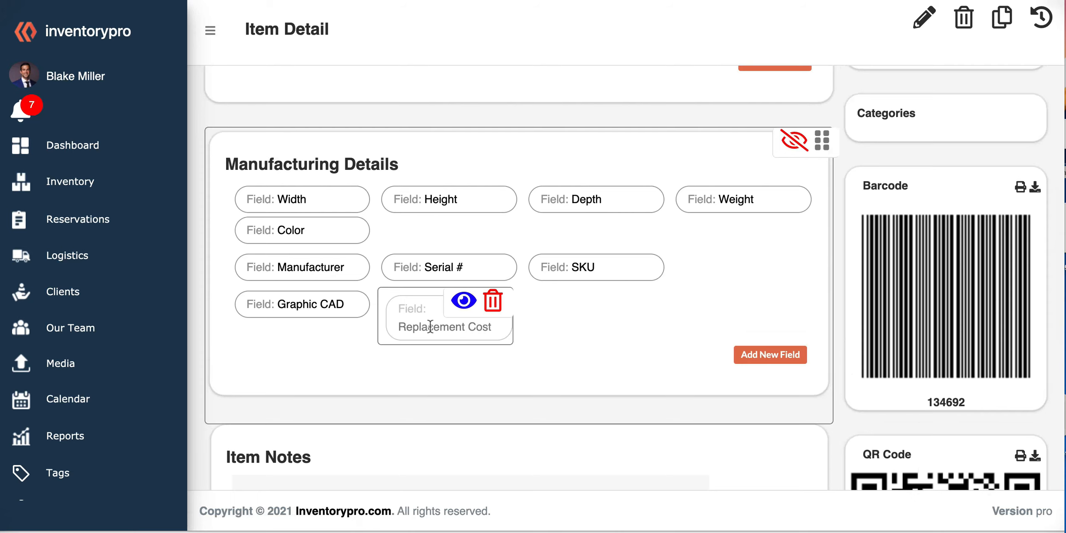
pyautogui.scroll(1, 598, 333)
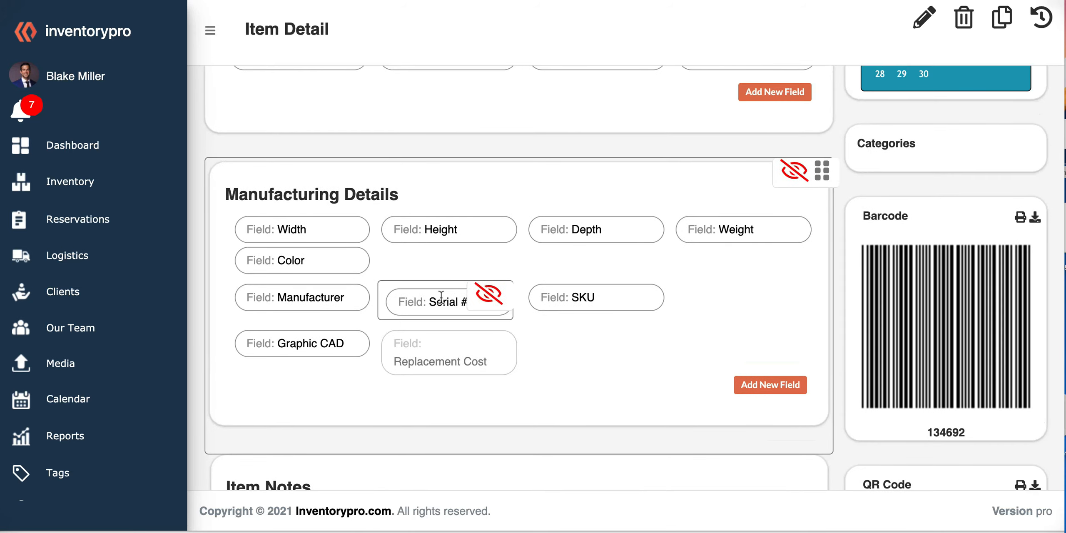
pyautogui.moveTo(316, 247)
pyautogui.scroll(5, 411, 262)
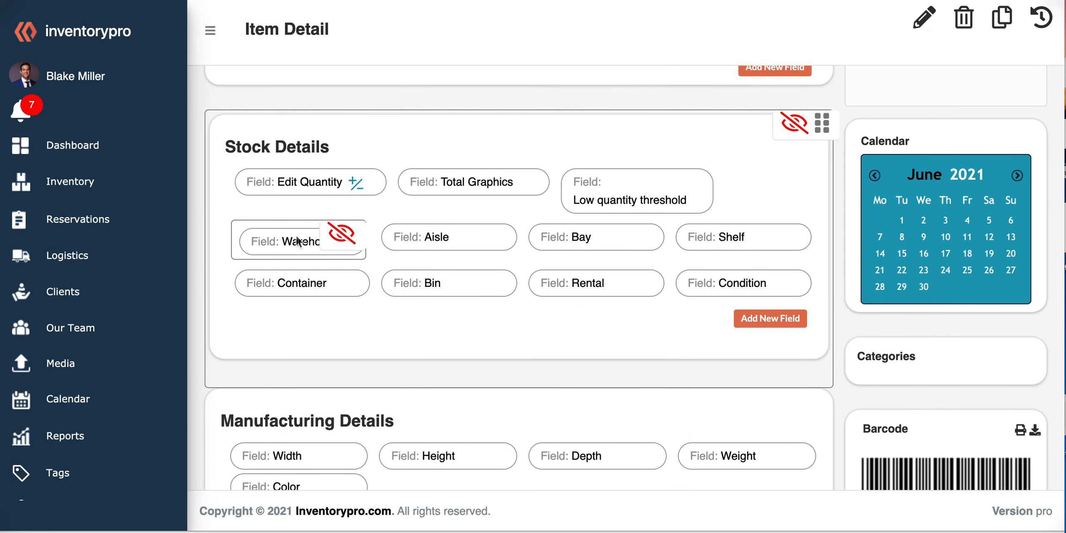
pyautogui.scroll(3, 287, 236)
pyautogui.scroll(4, 349, 226)
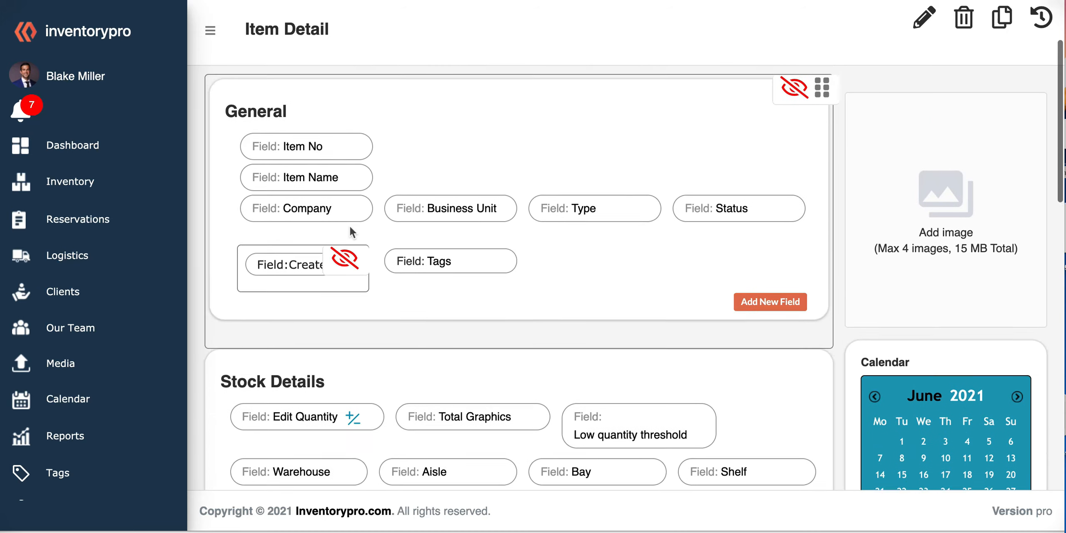
pyautogui.scroll(2, 422, 192)
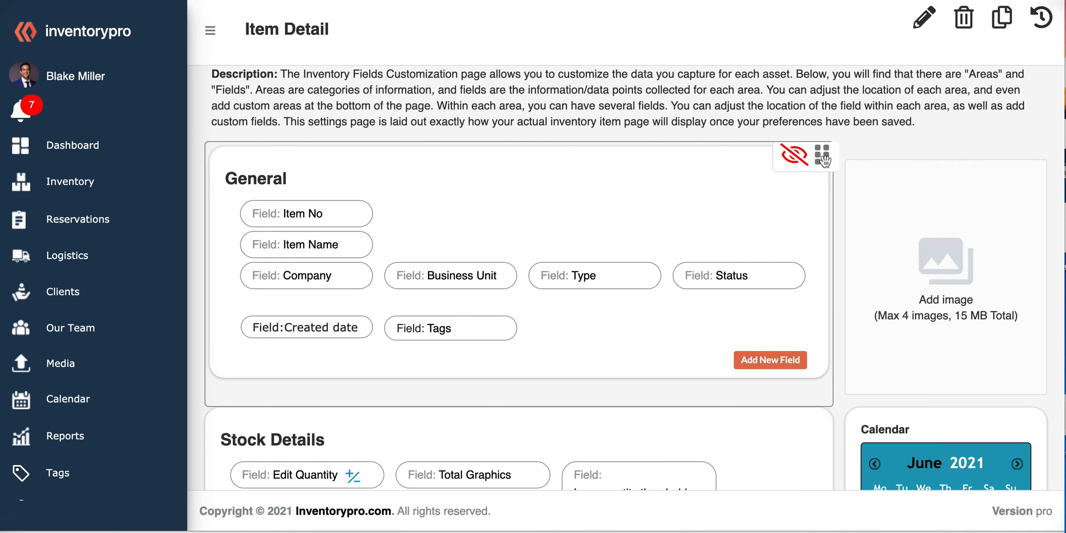
# Try to reposition the General area within the item detail layout.
pyautogui.moveTo(822, 156)
pyautogui.mouseDown()
pyautogui.moveTo(819, 319)
pyautogui.moveTo(824, 150)
pyautogui.moveTo(825, 166)
pyautogui.mouseUp()
pyautogui.scroll(-5, 497, 220)
pyautogui.scroll(4, 497, 220)
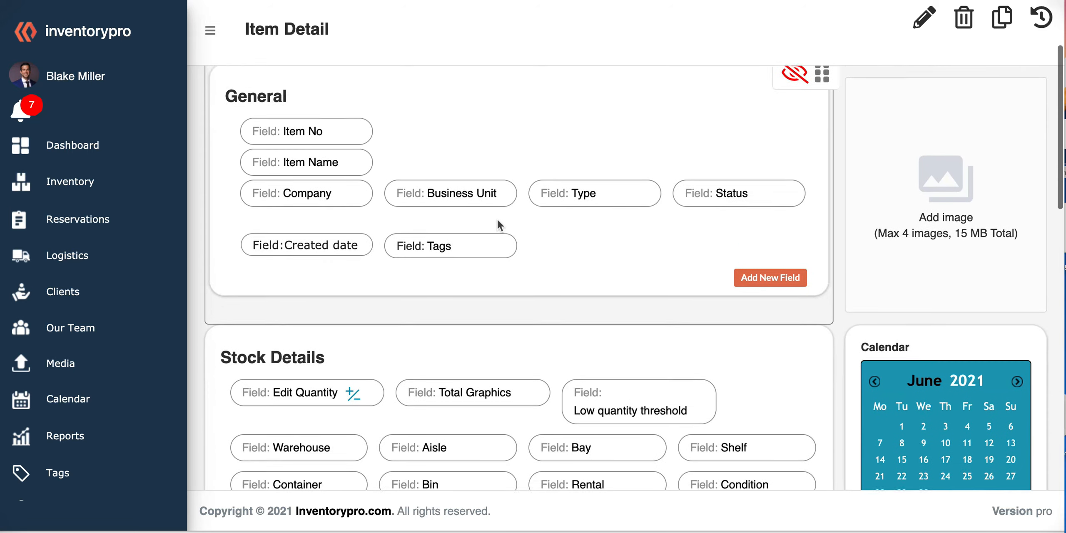
pyautogui.scroll(-3, 545, 315)
pyautogui.scroll(3, 544, 315)
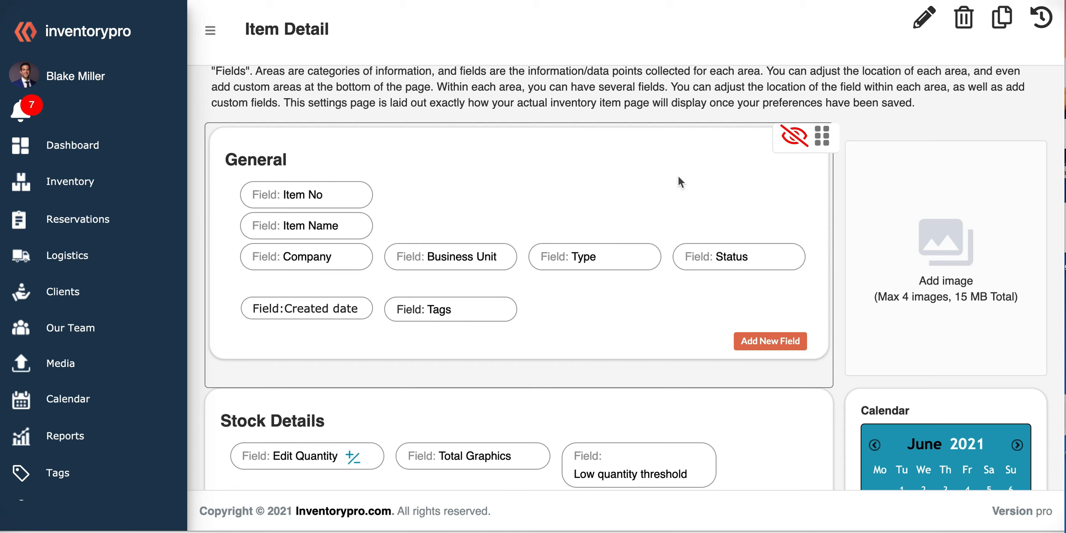
# Hide the Serial # field in the Manufacturing Details area from client view.
pyautogui.scroll(-2, 606, 309)
pyautogui.scroll(-5, 605, 305)
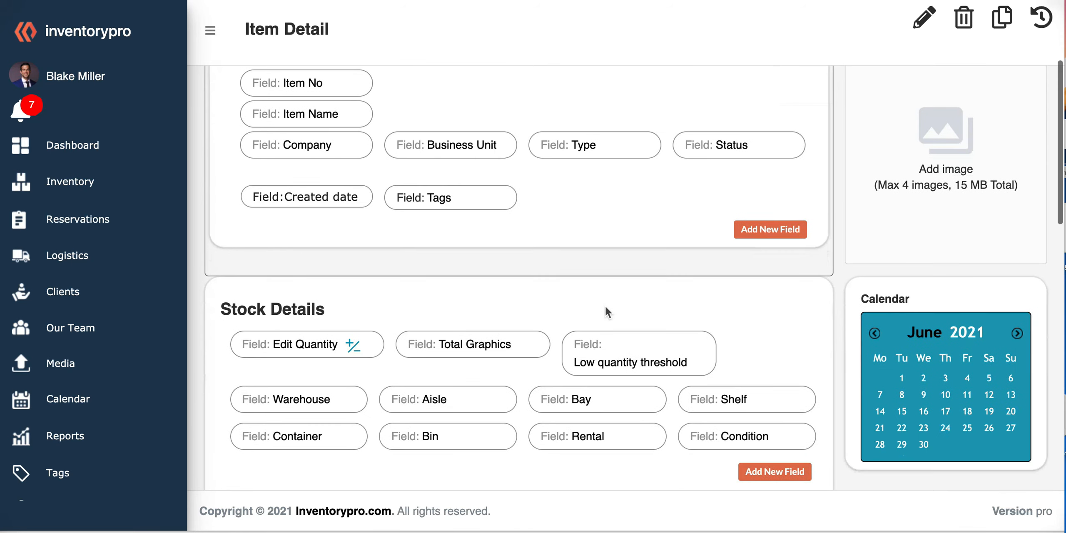
pyautogui.scroll(-6, 578, 284)
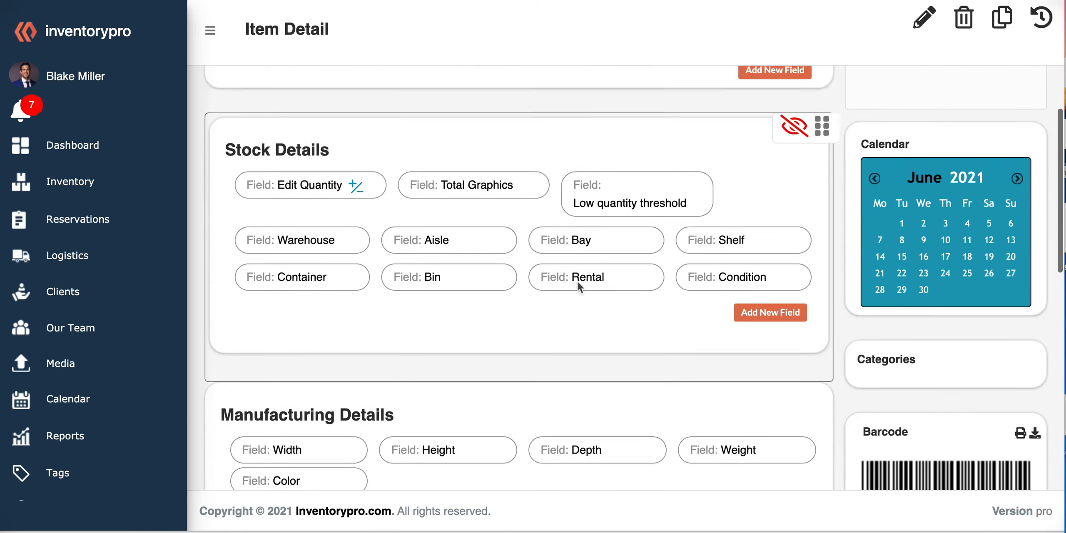
pyautogui.moveTo(439, 456)
pyautogui.scroll(-3, 438, 373)
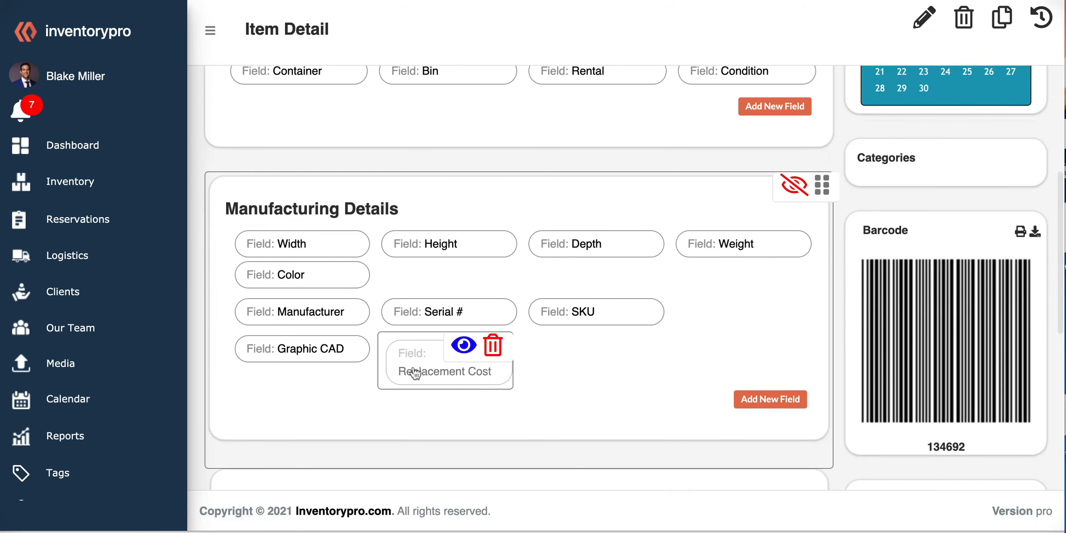
pyautogui.scroll(-1, 370, 398)
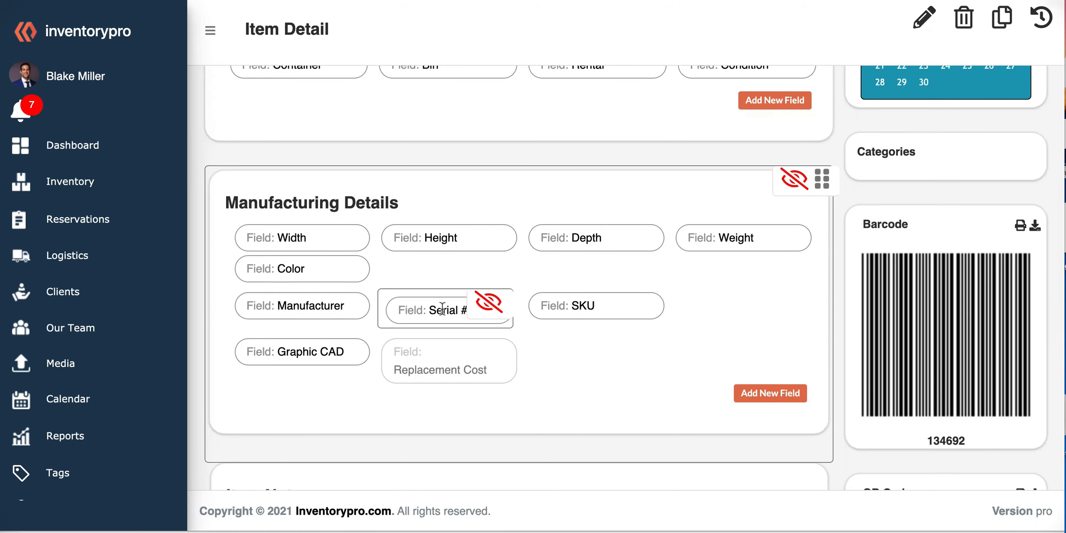
pyautogui.click(493, 308)
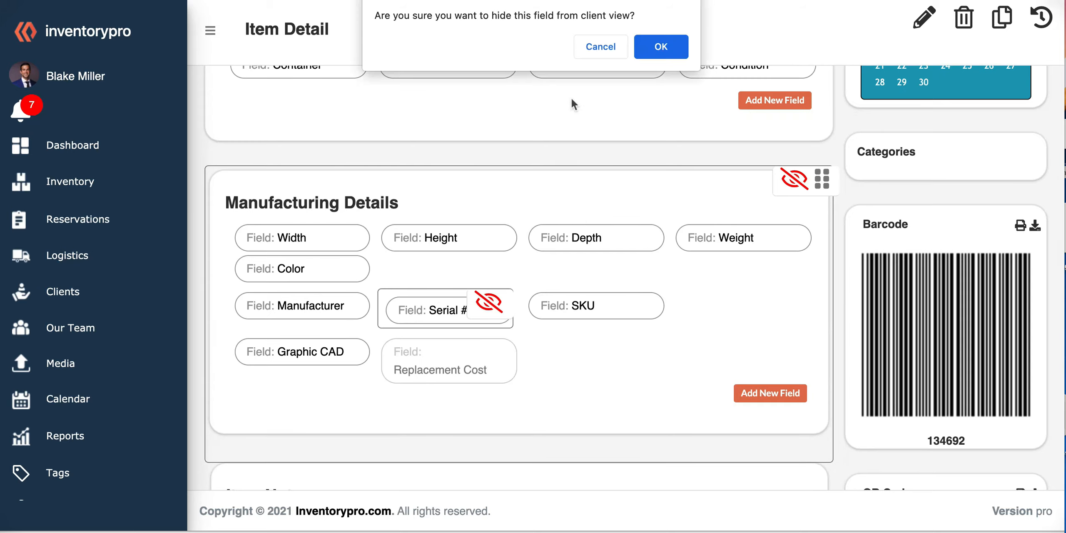
pyautogui.click(661, 47)
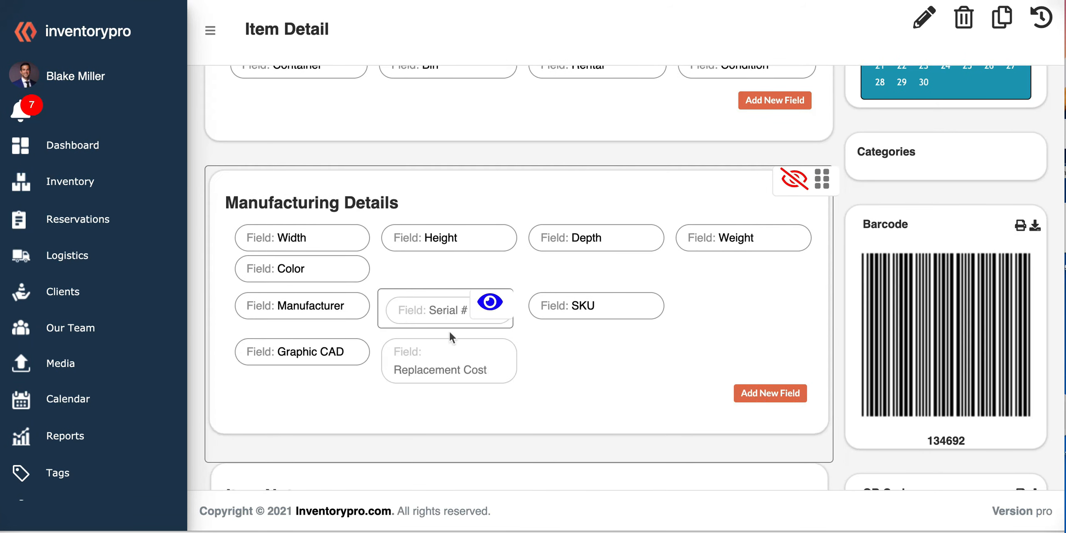
# Make the Serial # field in the Manufacturing Details area visible on client view again.
pyautogui.moveTo(444, 366)
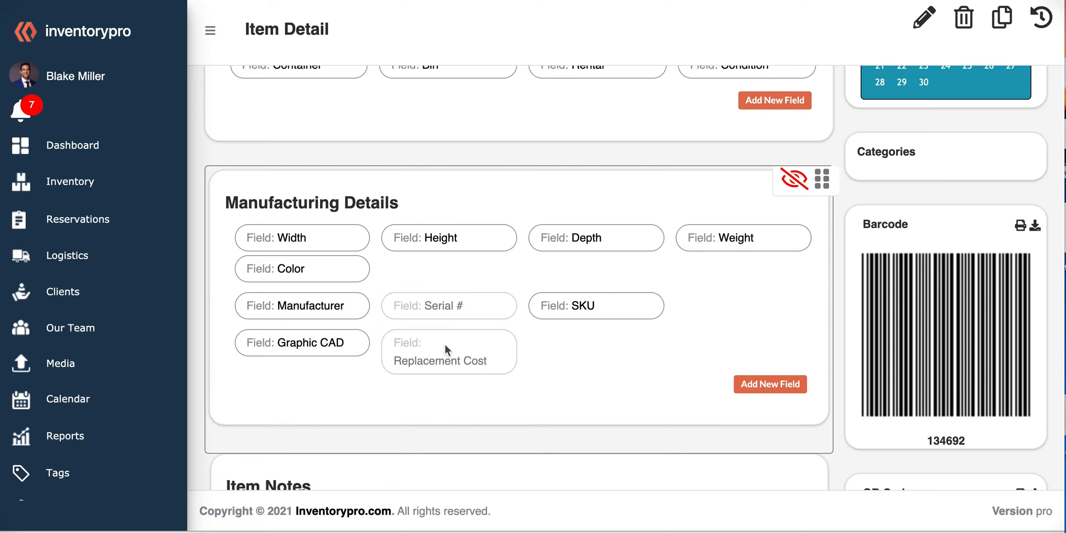
pyautogui.moveTo(445, 345)
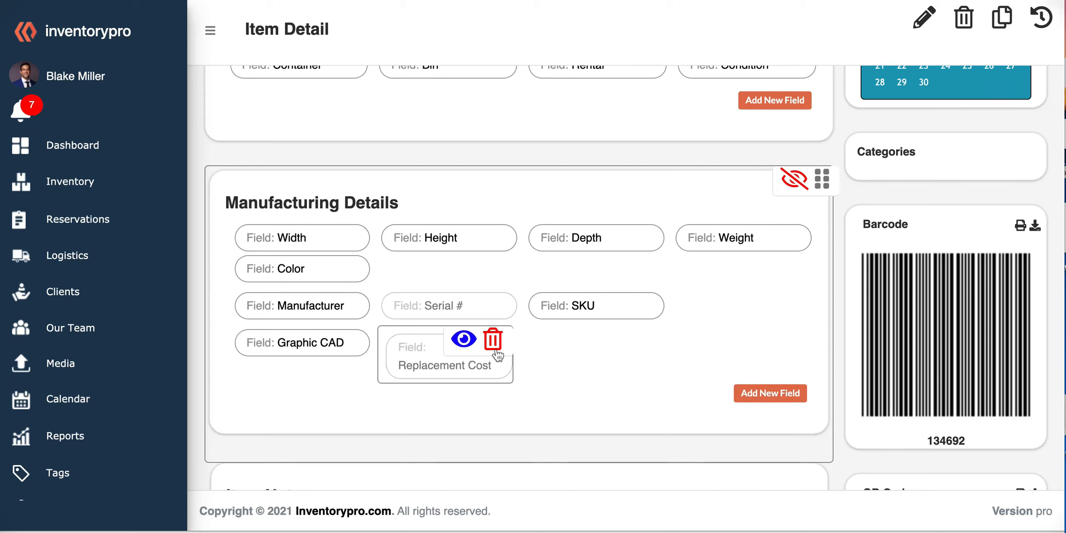
pyautogui.moveTo(432, 310)
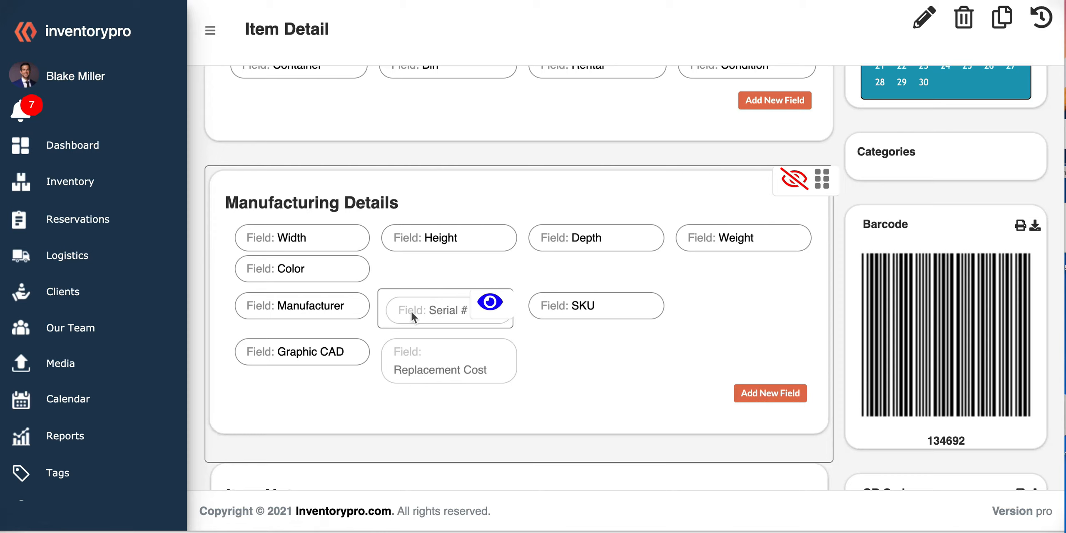
pyautogui.click(490, 303)
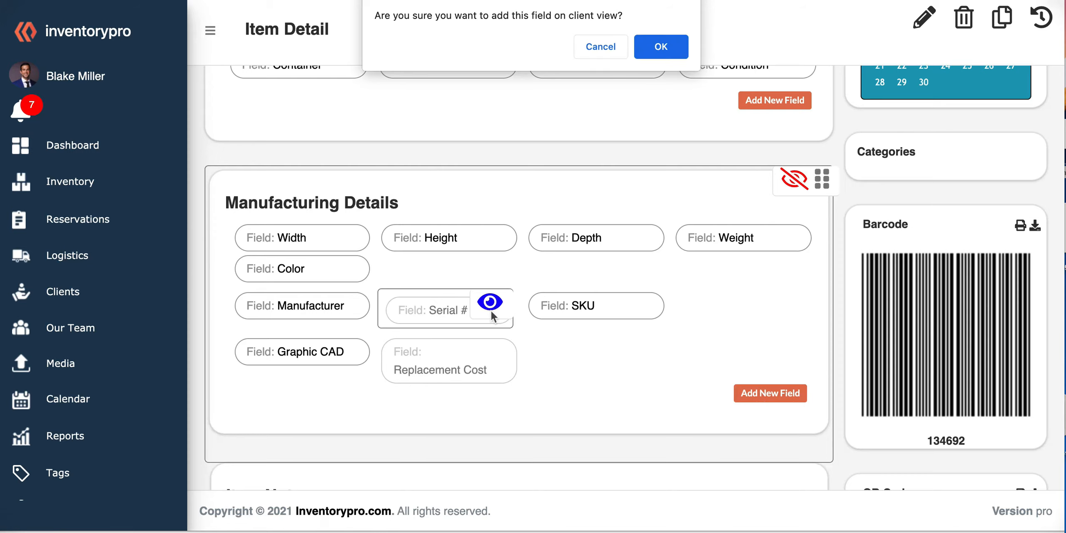
pyautogui.click(673, 52)
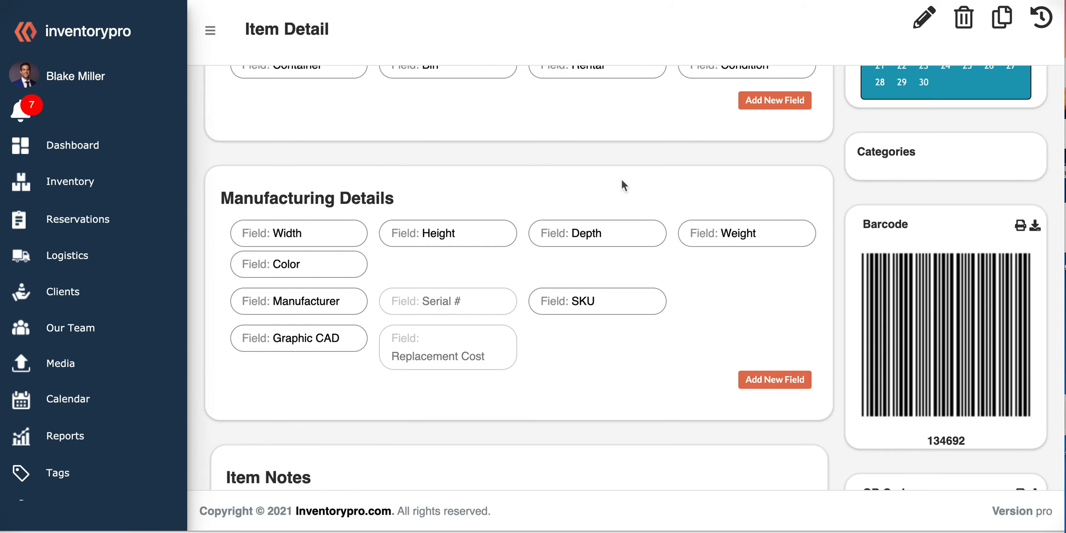
pyautogui.moveTo(452, 313)
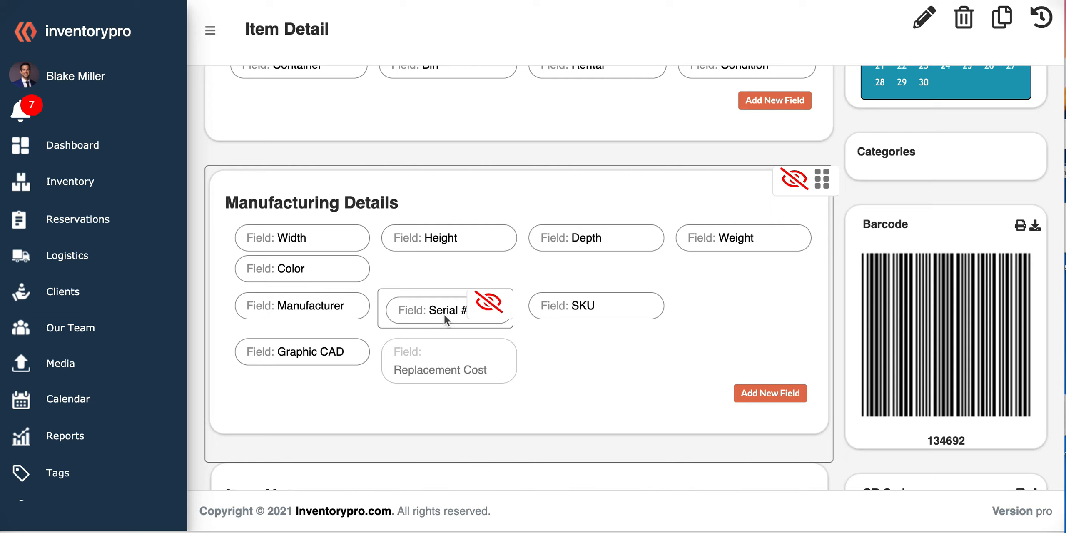
# Create a new custom area named Training Area, applicable to Inventory, and save it.
pyautogui.scroll(-2, 619, 337)
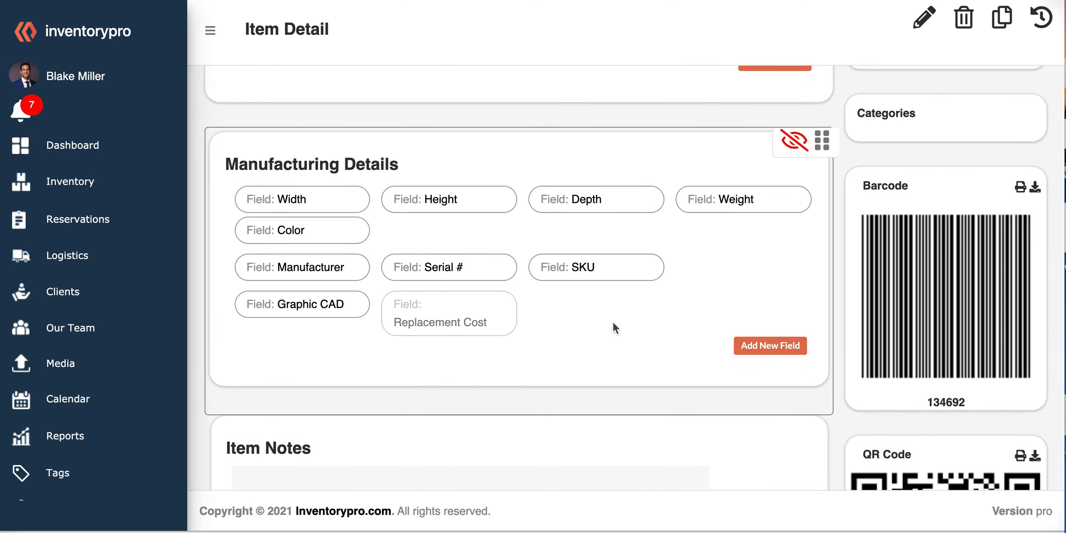
pyautogui.scroll(-10, 613, 323)
pyautogui.scroll(-3, 612, 328)
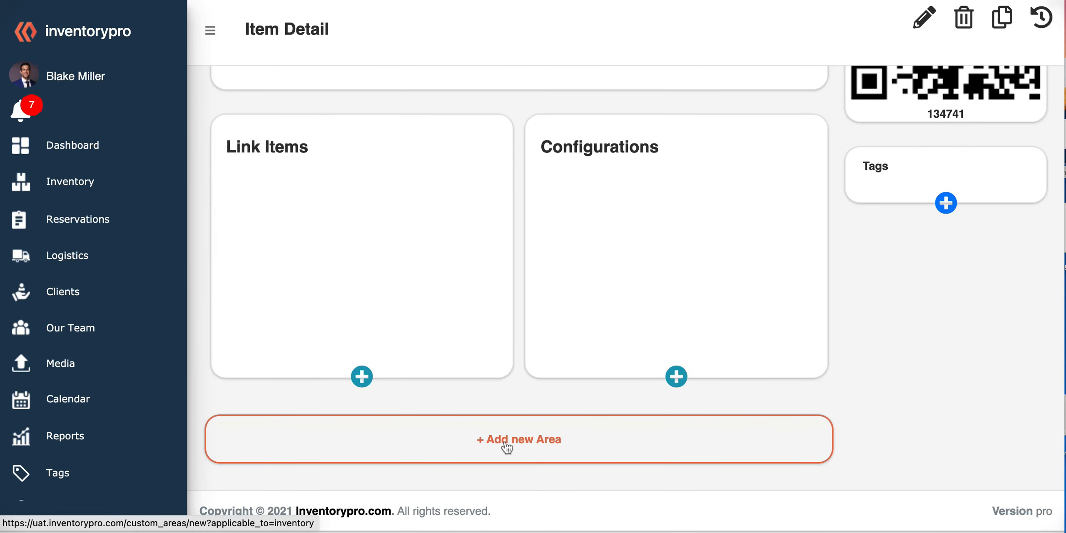
pyautogui.click(506, 441)
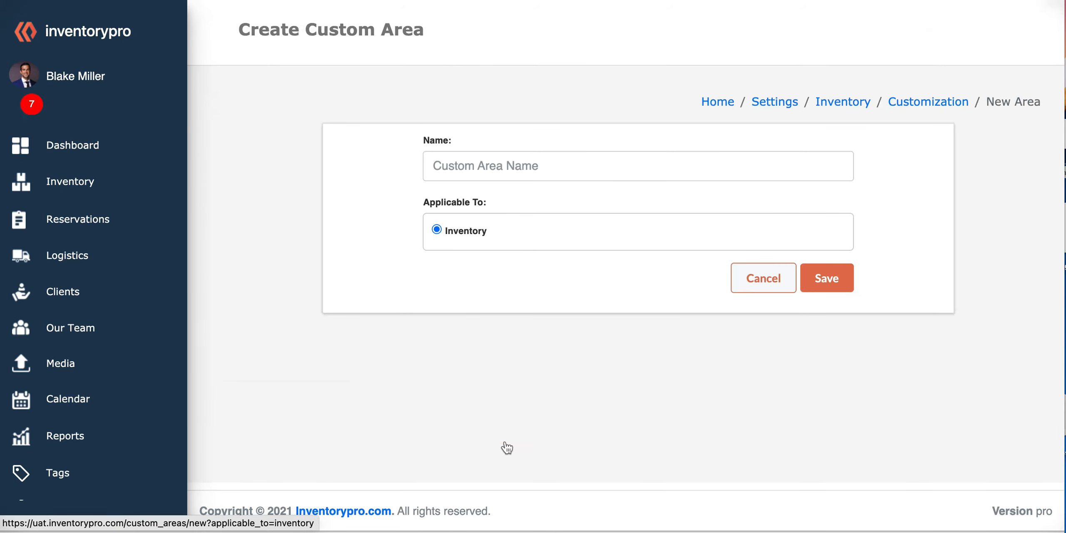
pyautogui.click(536, 169)
pyautogui.write('Training Area')
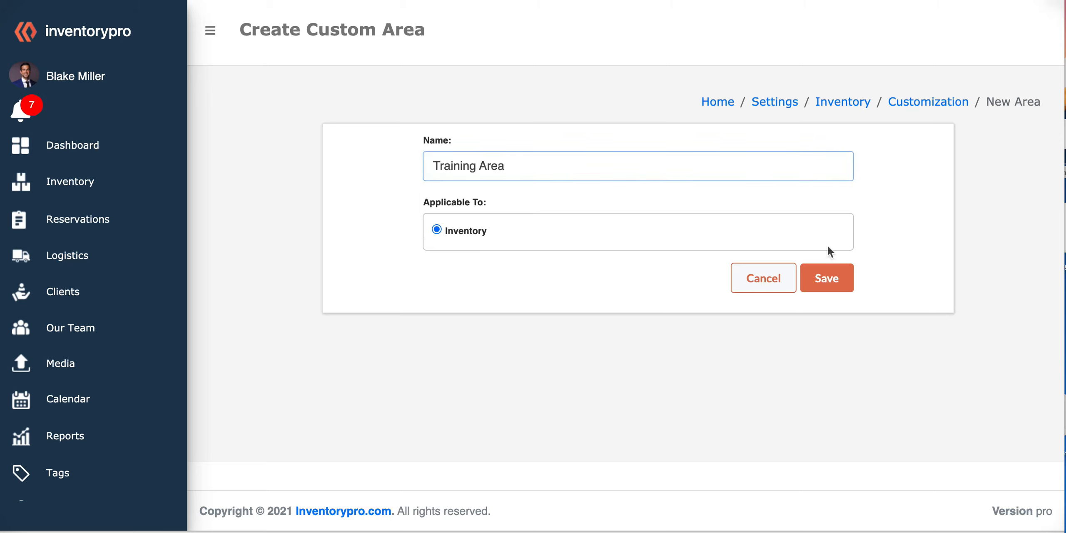
pyautogui.click(826, 277)
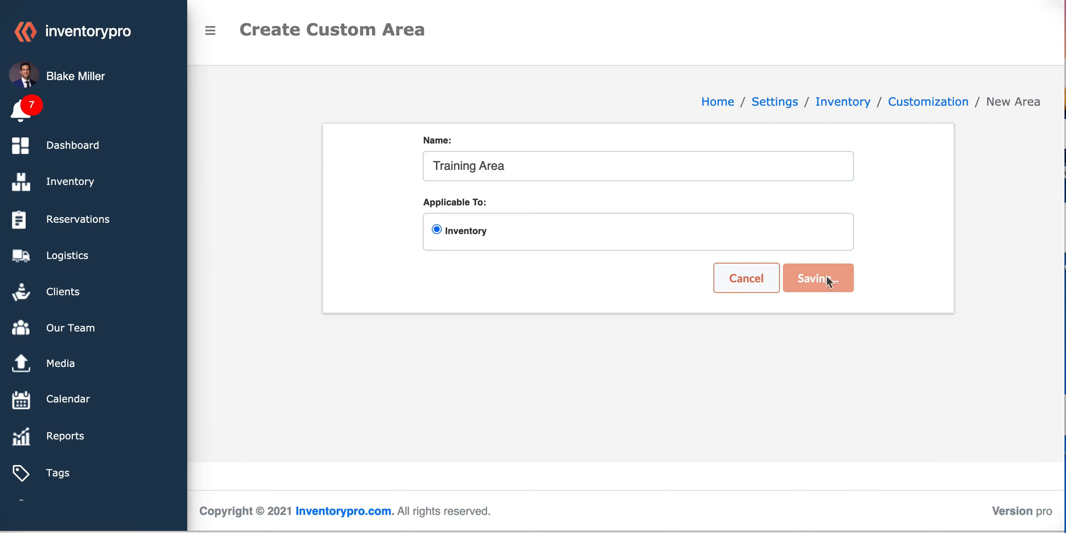
# Move the Training Area above the General area at the start of the item detail layout.
pyautogui.scroll(-10, 633, 275)
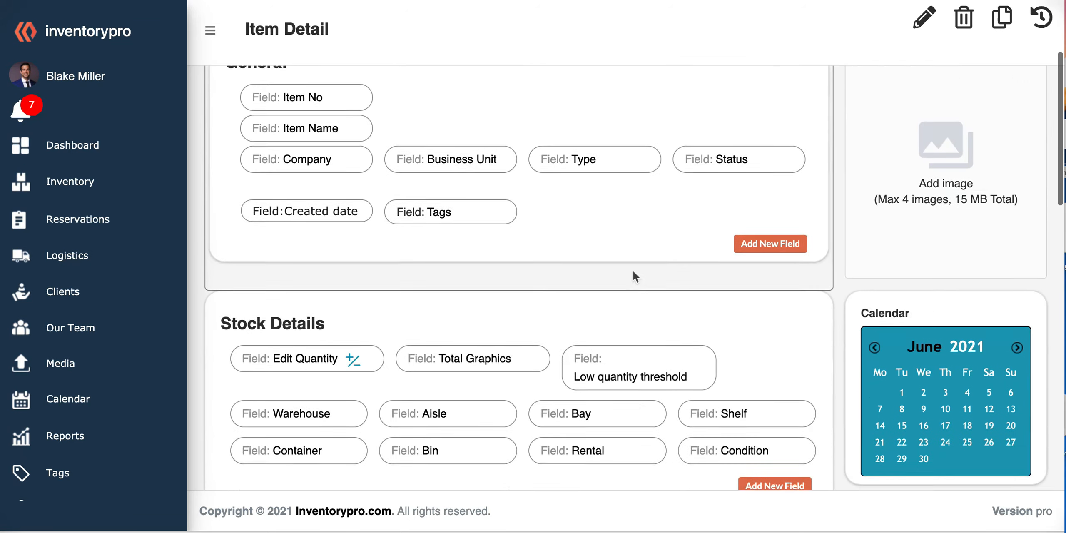
pyautogui.scroll(-20, 633, 272)
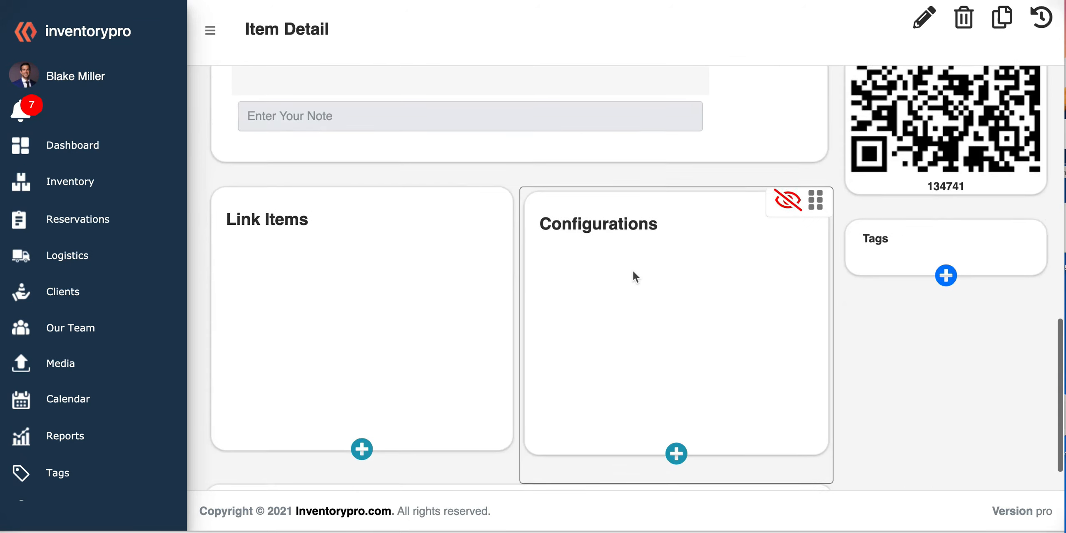
pyautogui.moveTo(576, 332)
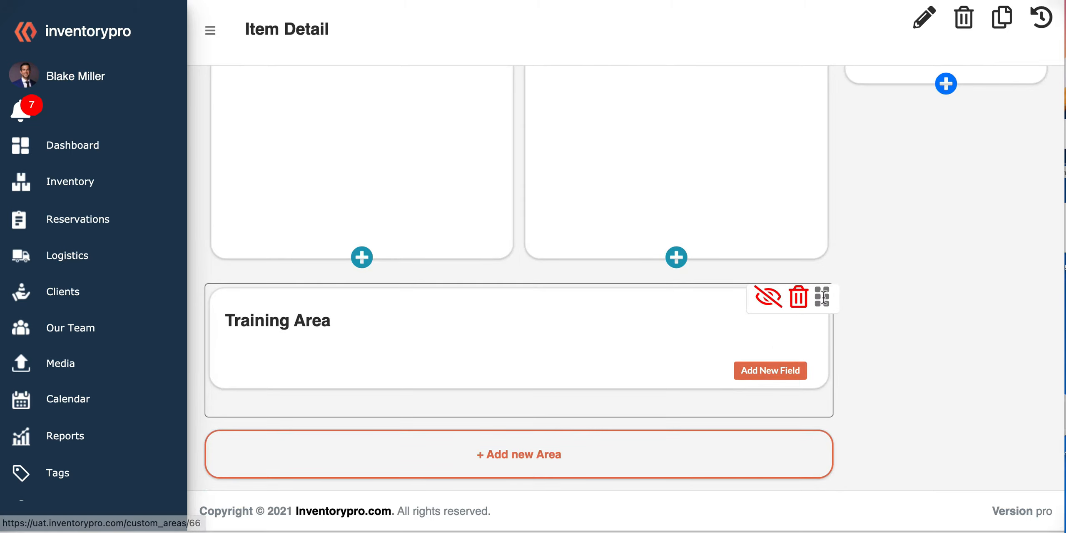
pyautogui.moveTo(822, 296); pyautogui.dragTo(819, 171)
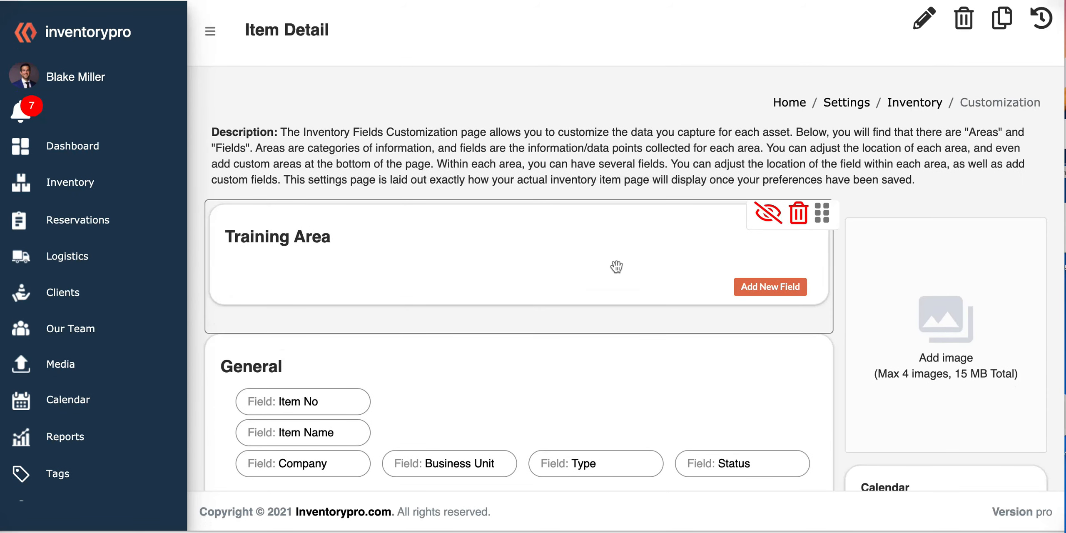
# Add a Text Field custom field named Nickname to the Training Area and save it.
pyautogui.click(766, 287)
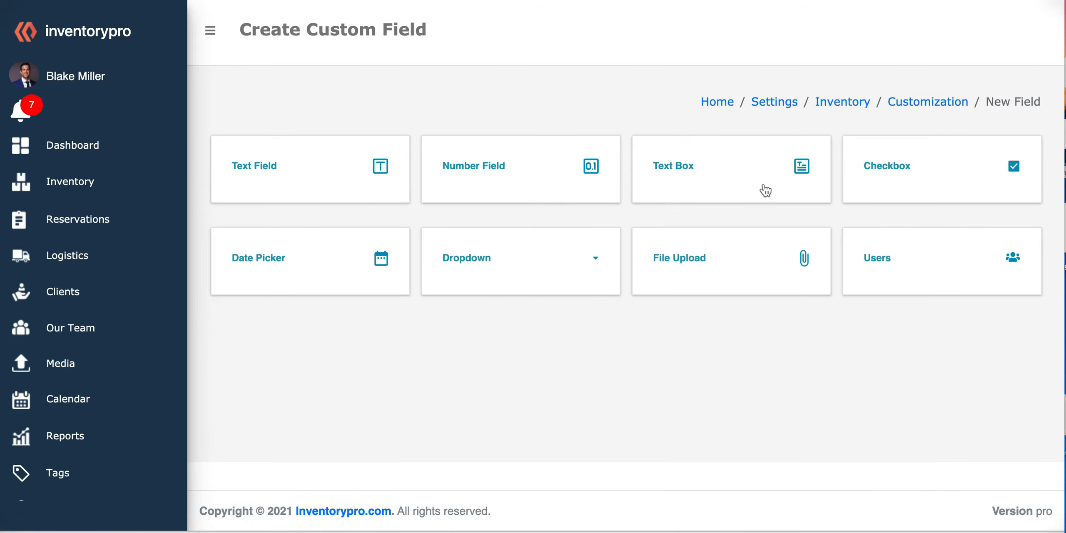
pyautogui.click(296, 175)
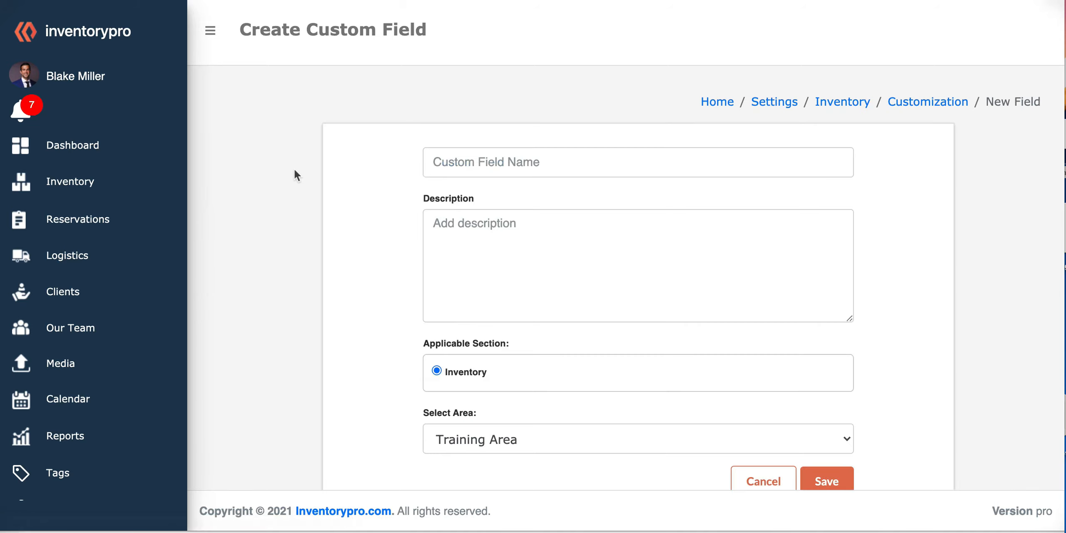
pyautogui.click(496, 166)
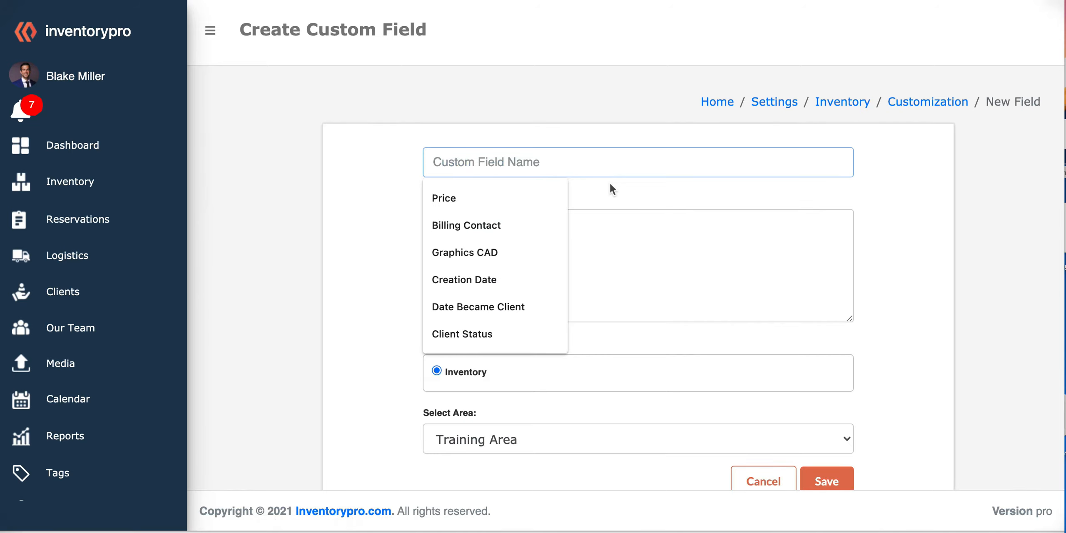
pyautogui.write('E')
pyautogui.press('BackSpace')
pyautogui.write('S')
pyautogui.press('BackSpace')
pyautogui.write('Nickname')
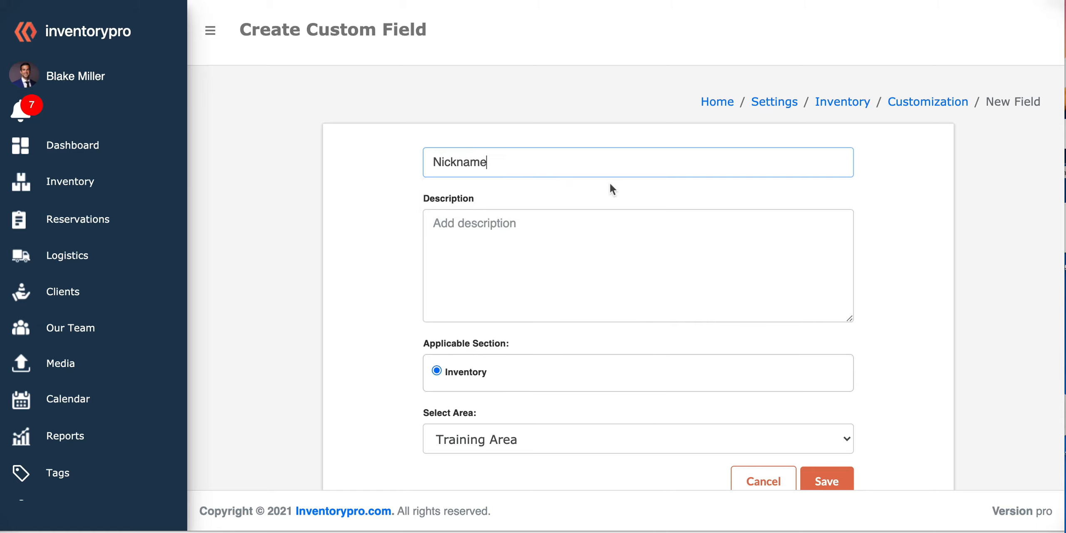
pyautogui.scroll(-2, 637, 300)
pyautogui.click(830, 446)
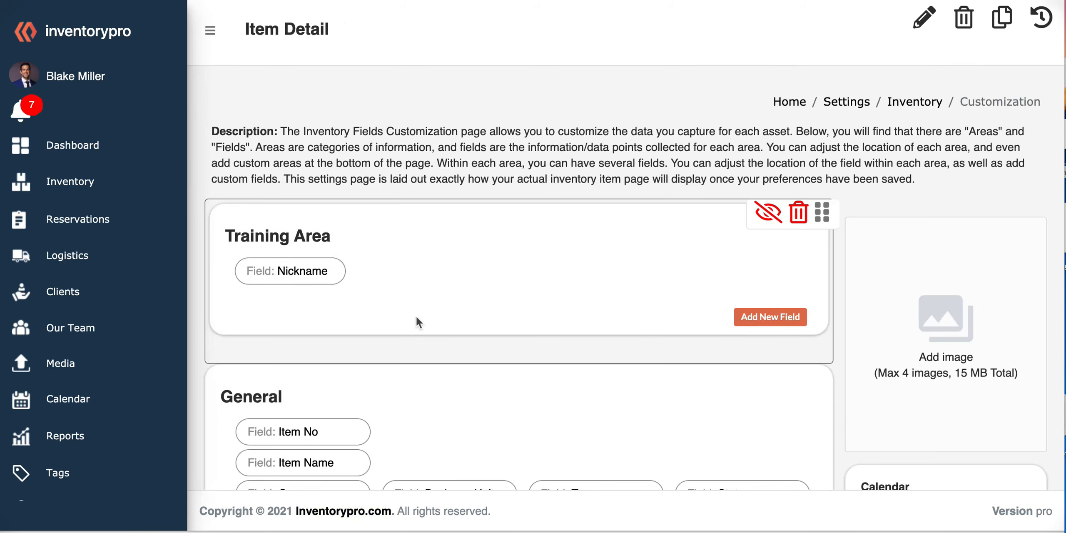
# Add a Checkbox custom field named "New?" to the Training Area and save it.
pyautogui.click(767, 318)
pyautogui.click(928, 196)
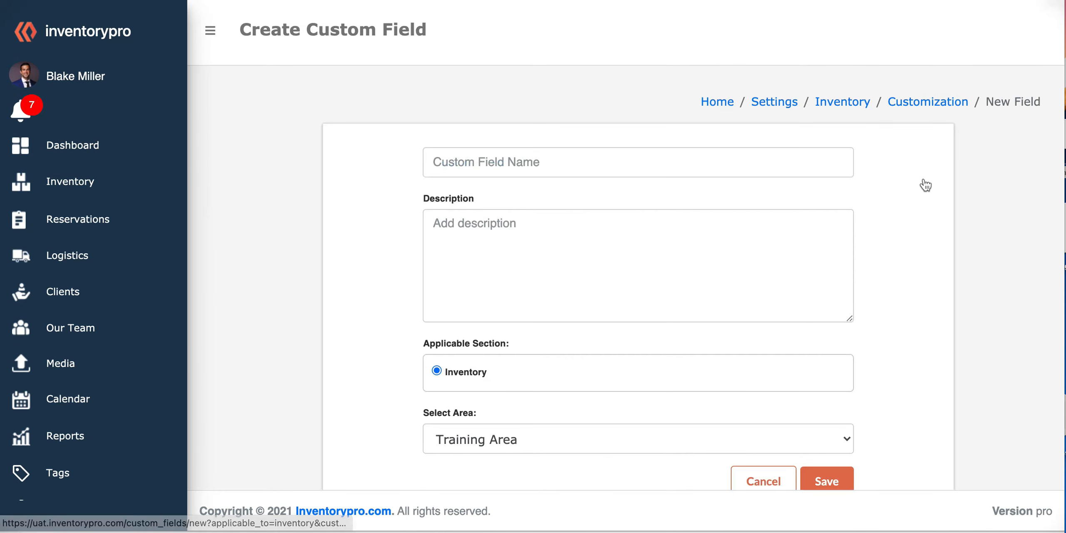
pyautogui.click(542, 167)
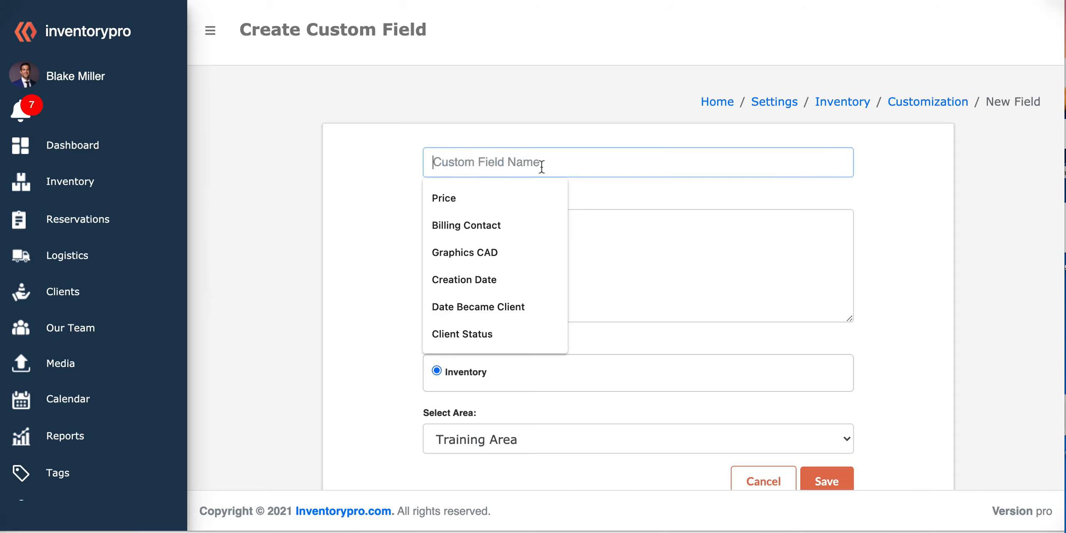
pyautogui.write('New?')
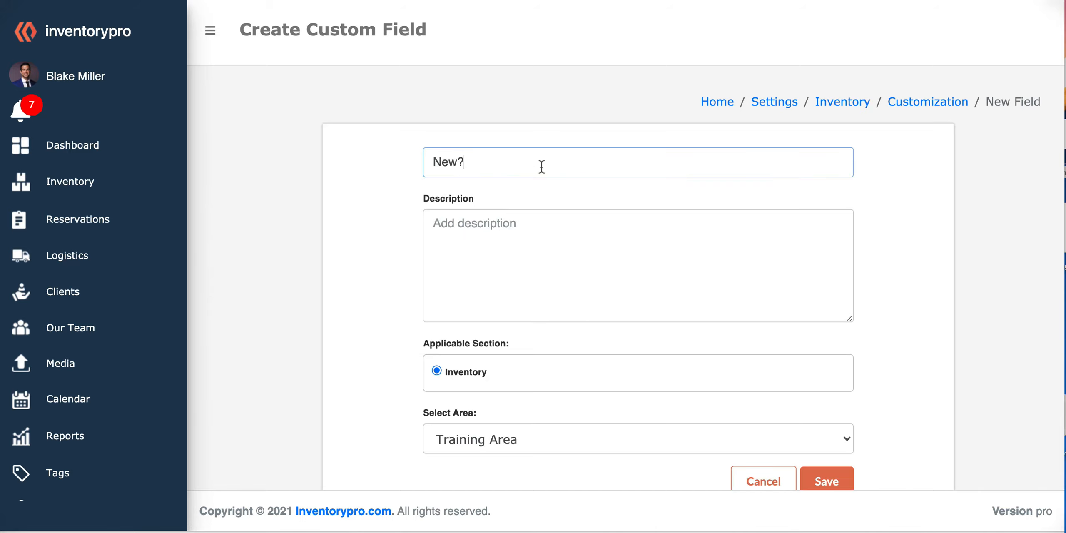
pyautogui.click(834, 475)
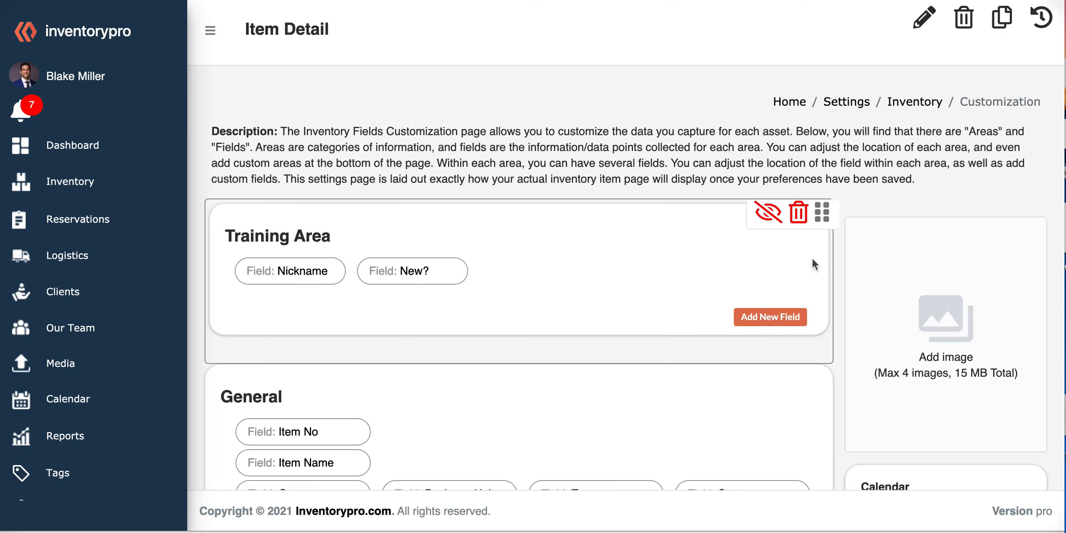
# Add a Date Picker custom field named Birthday to the Training Area and save it.
pyautogui.click(794, 321)
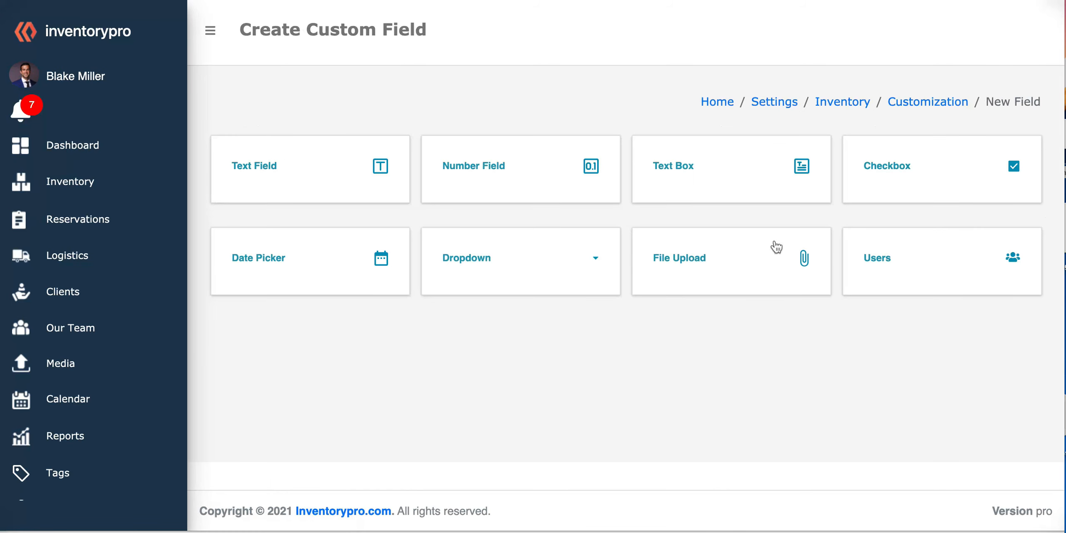
pyautogui.click(341, 263)
pyautogui.click(524, 166)
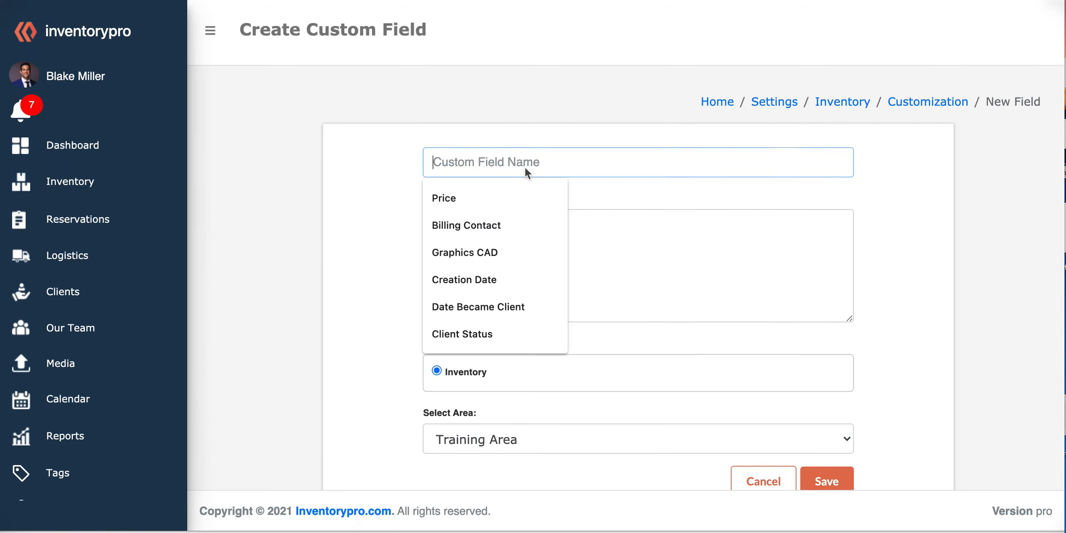
pyautogui.write('Birthday')
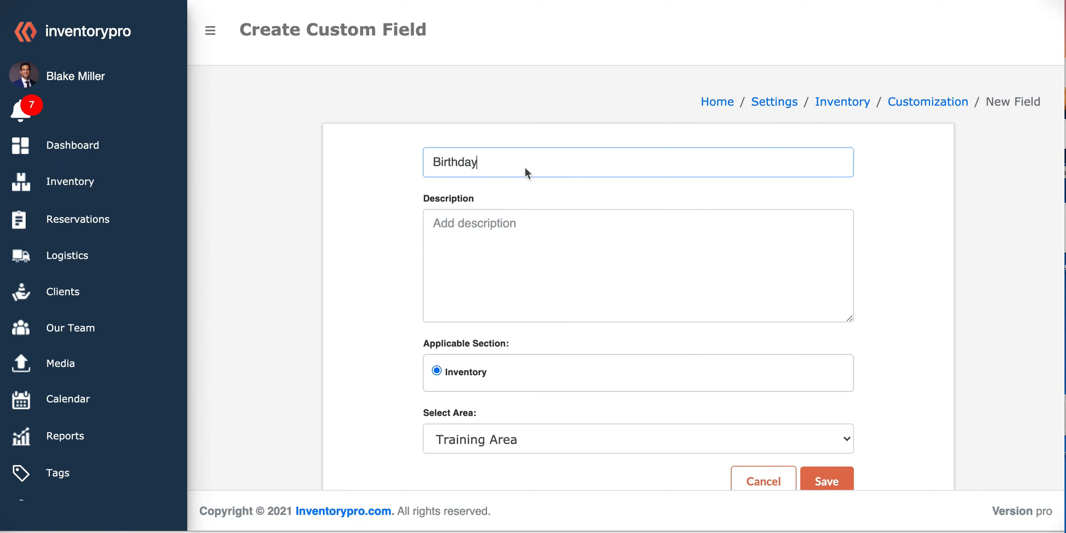
pyautogui.scroll(-1, 628, 269)
pyautogui.click(834, 442)
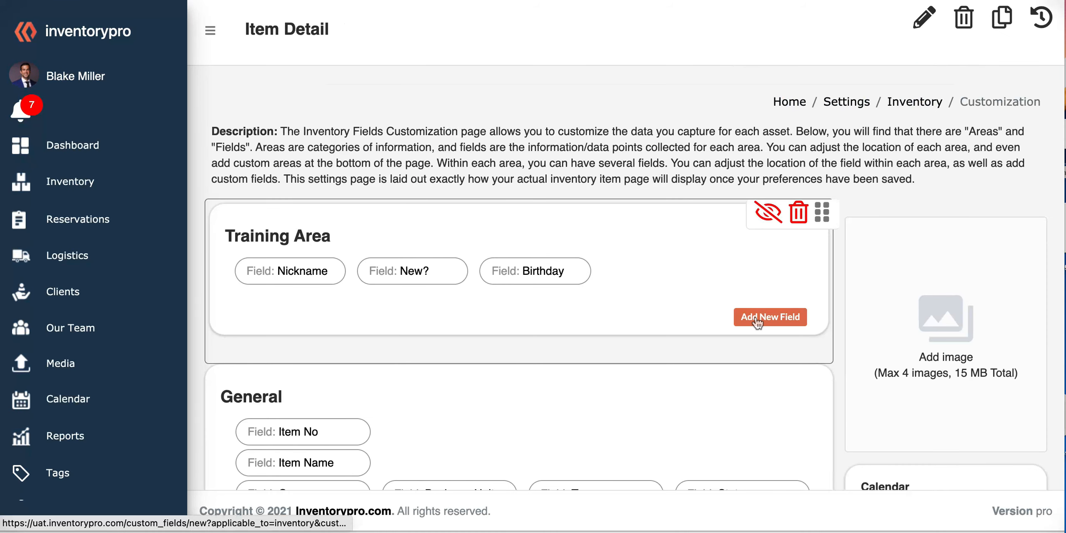
# Add a Users custom field named Contact to the Training Area and save it.
pyautogui.click(757, 321)
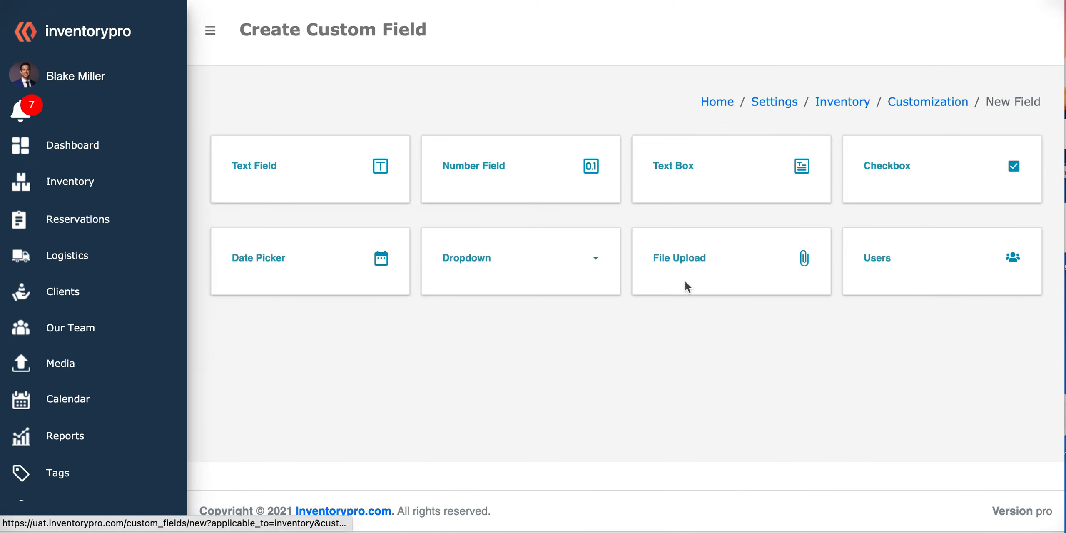
pyautogui.click(966, 273)
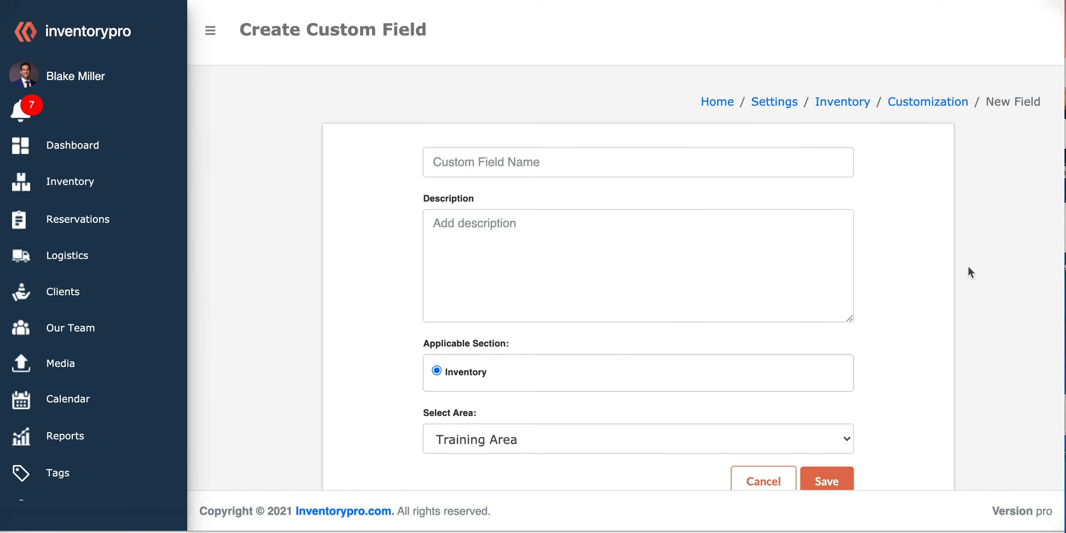
pyautogui.click(527, 162)
pyautogui.write('Contact')
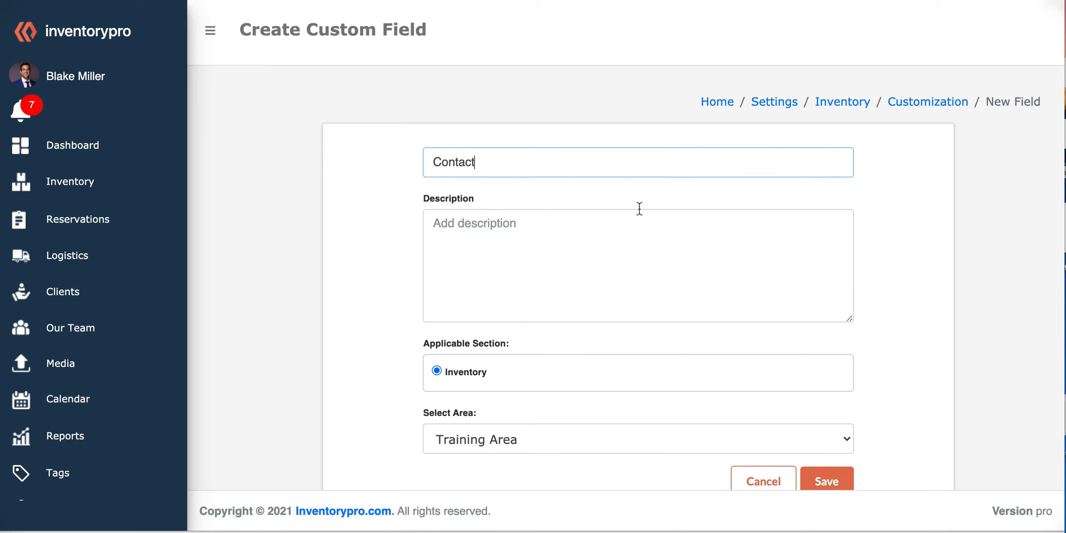
pyautogui.scroll(-1, 639, 208)
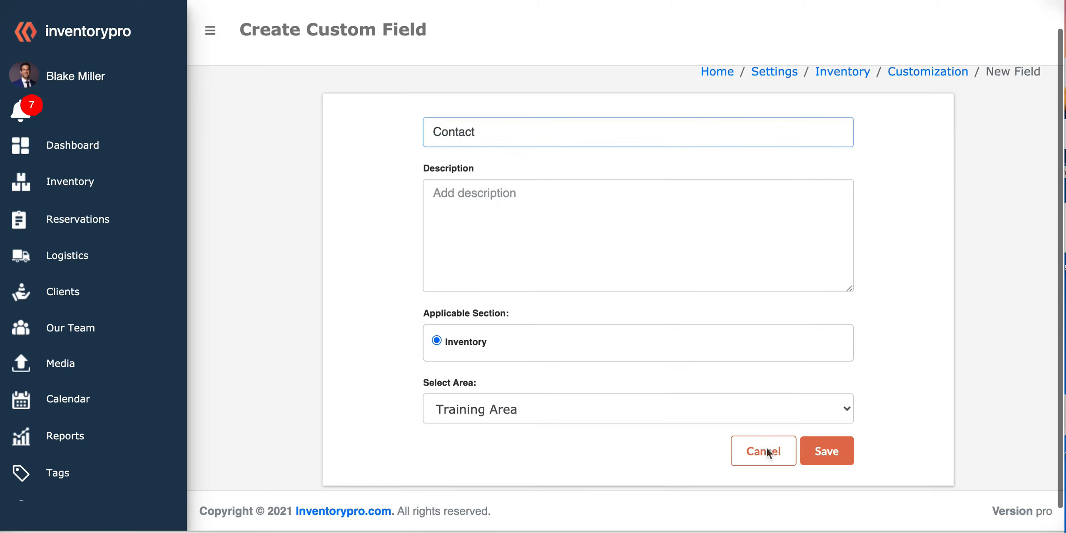
pyautogui.click(819, 455)
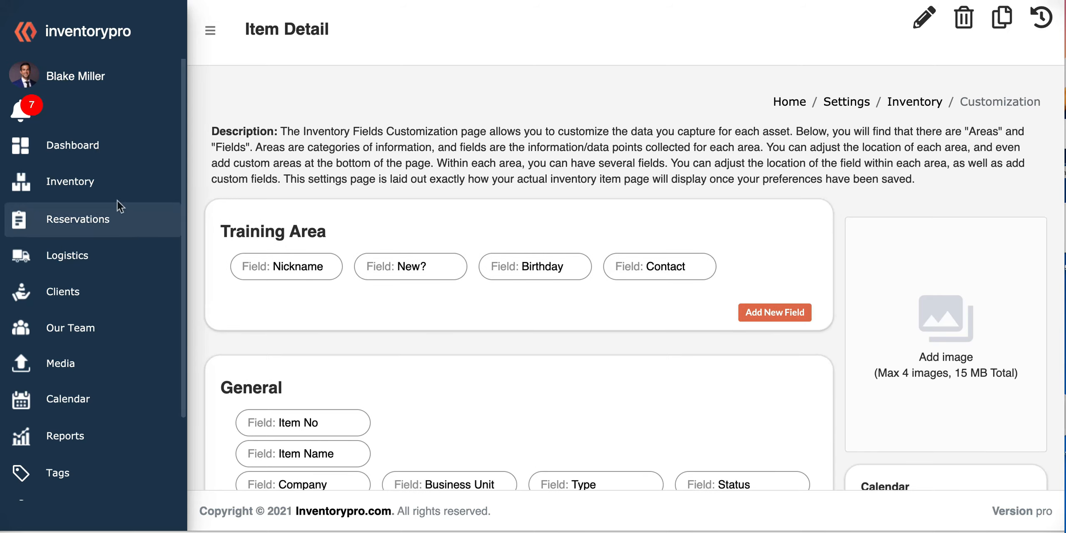
# Open the first VPS Rhythm Device Cart item (132767) from the inventory for editing.
pyautogui.click(87, 193)
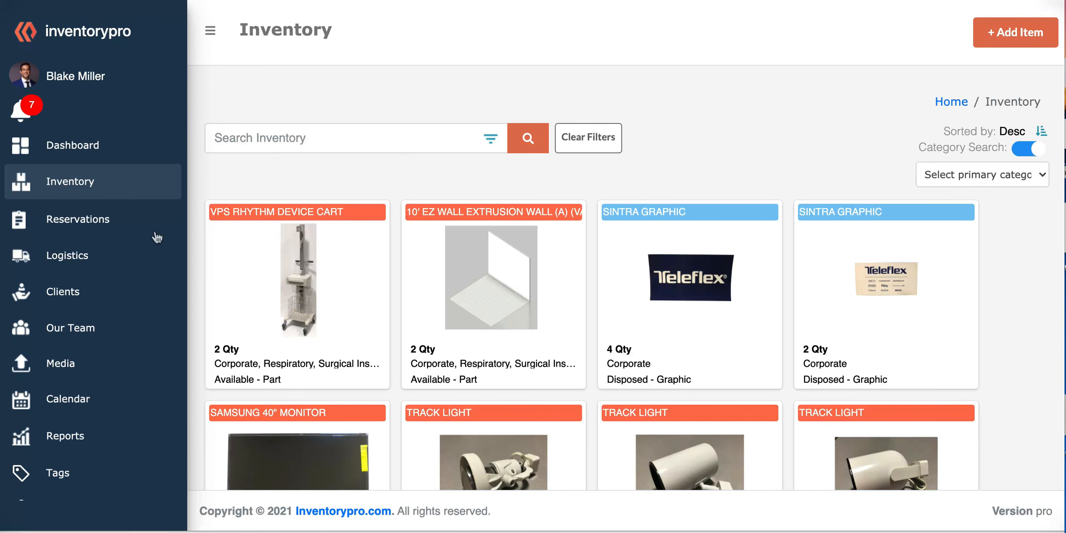
pyautogui.click(296, 290)
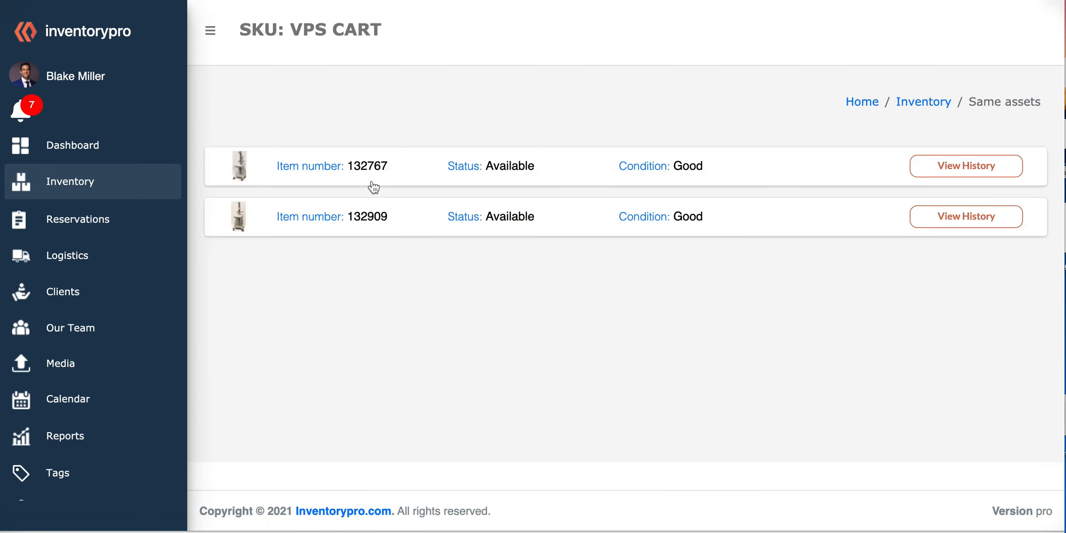
pyautogui.click(337, 177)
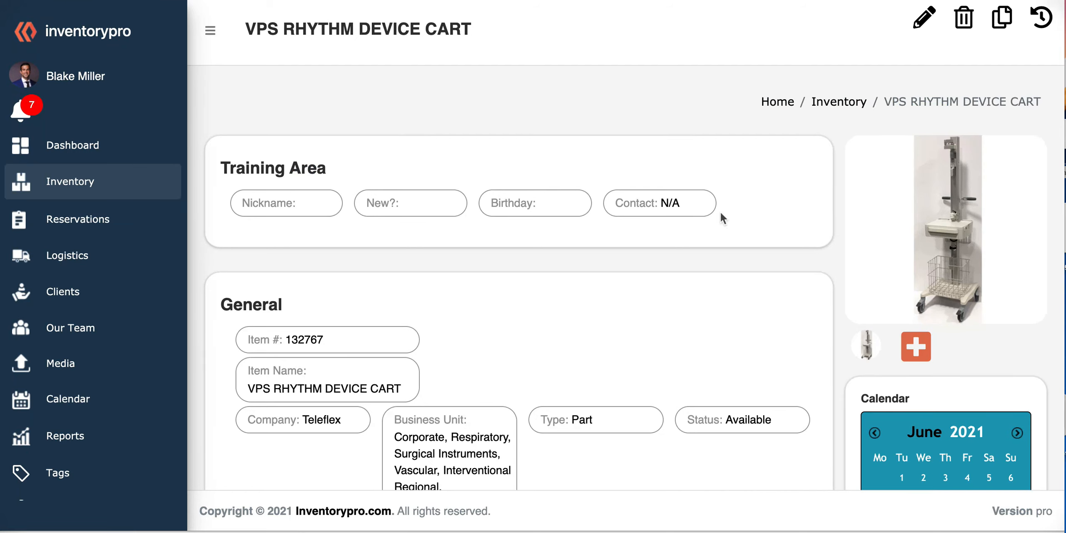
pyautogui.click(921, 24)
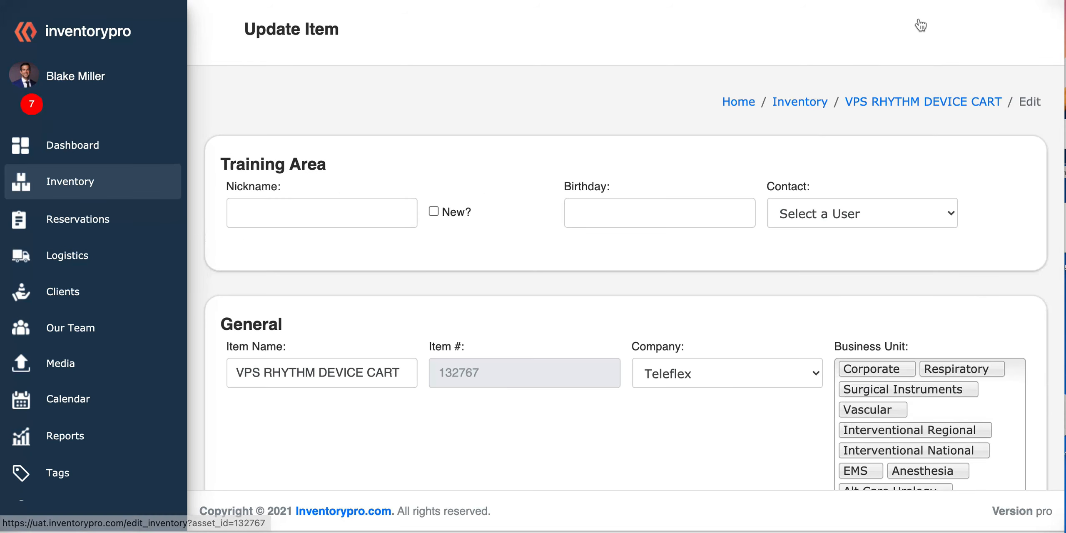
# Fill in the Training Area with the Nickname "training cart", New? checked and the Birthday 06/17/2021.
pyautogui.click(341, 216)
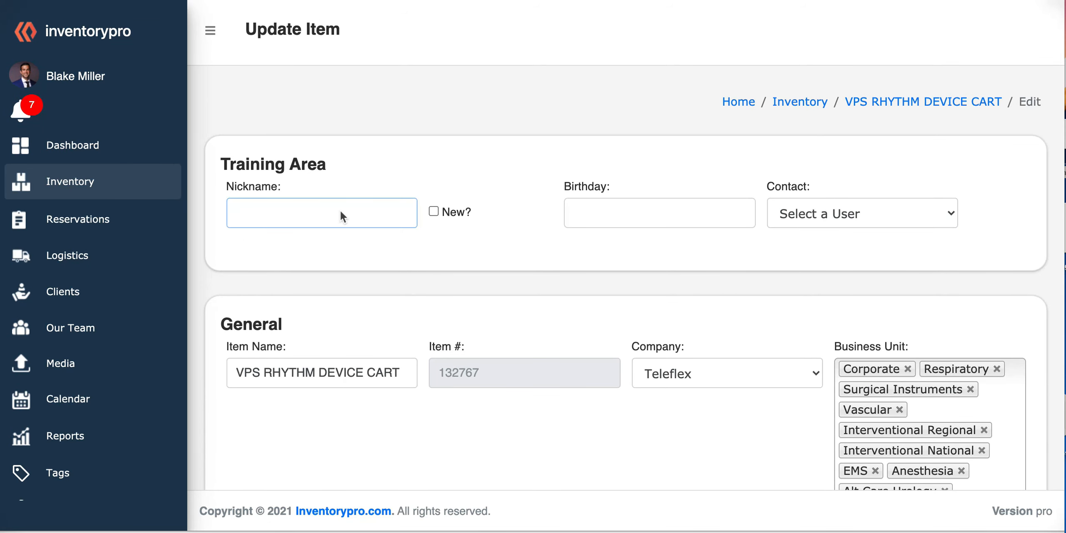
pyautogui.write('training cart')
pyautogui.click(433, 212)
pyautogui.click(597, 216)
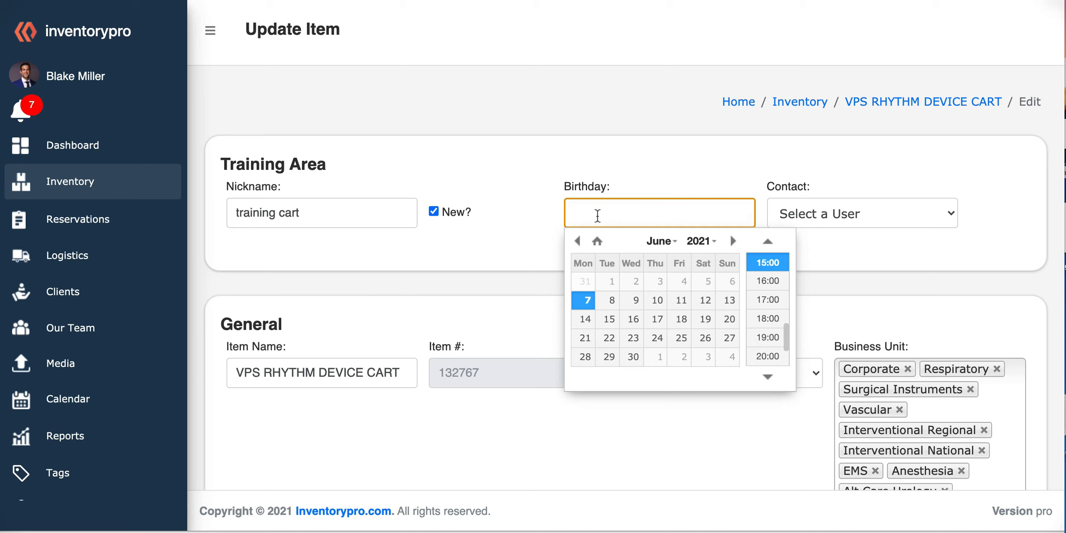
pyautogui.click(657, 320)
pyautogui.click(660, 172)
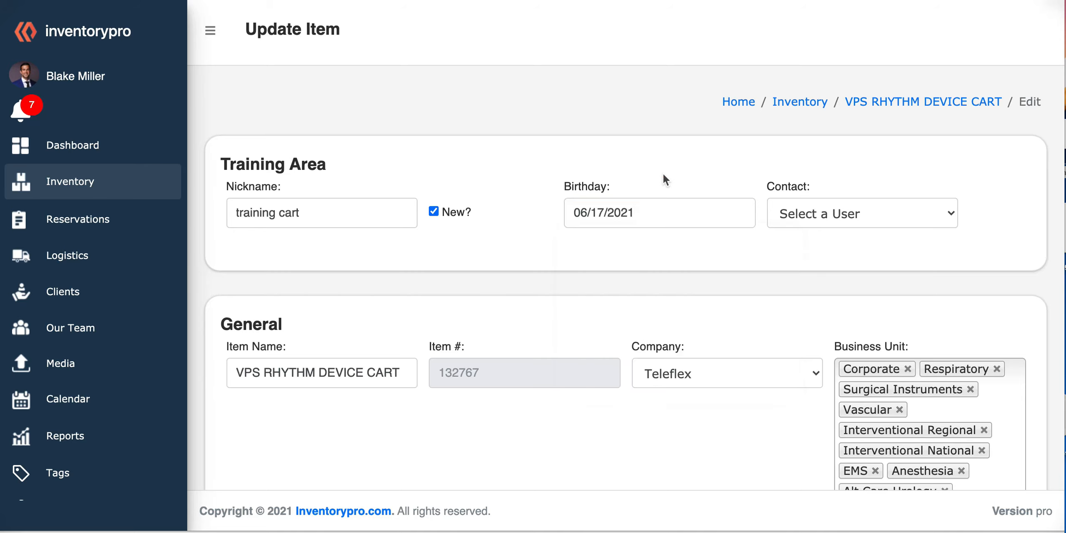
# Look through the users offered for the Contact field without selecting one.
pyautogui.click(832, 217)
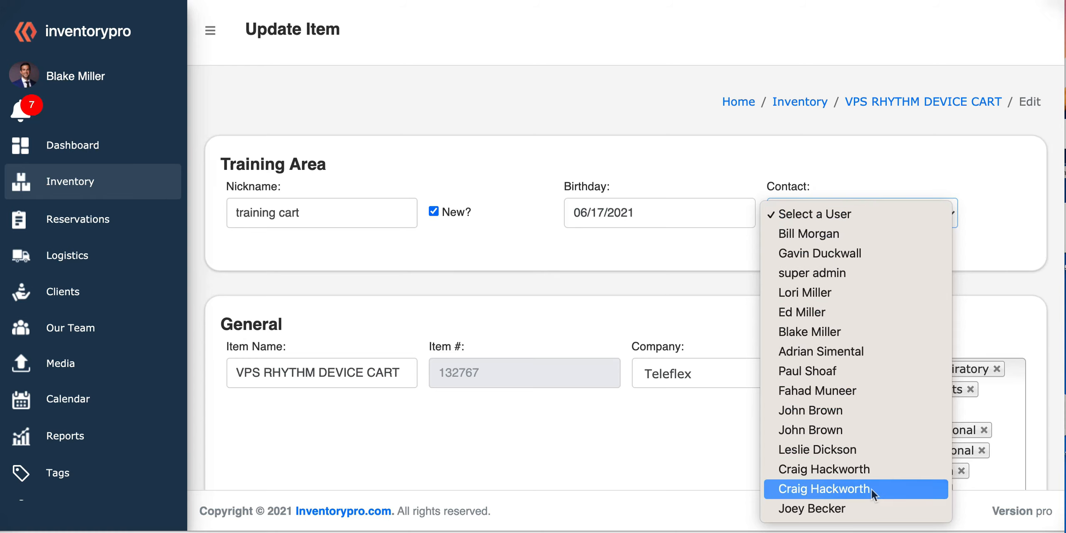
pyautogui.click(989, 205)
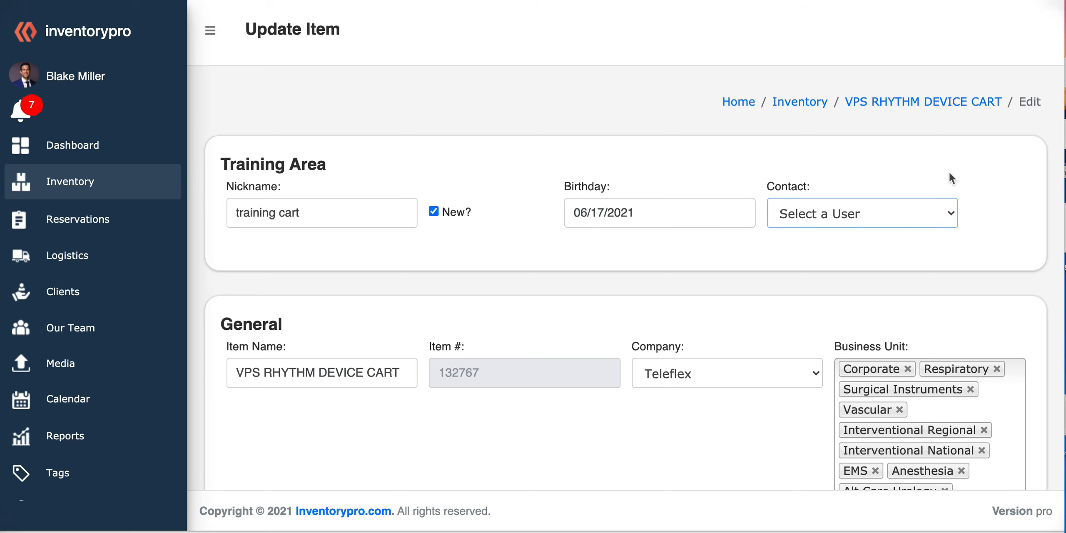
pyautogui.scroll(-3, 655, 173)
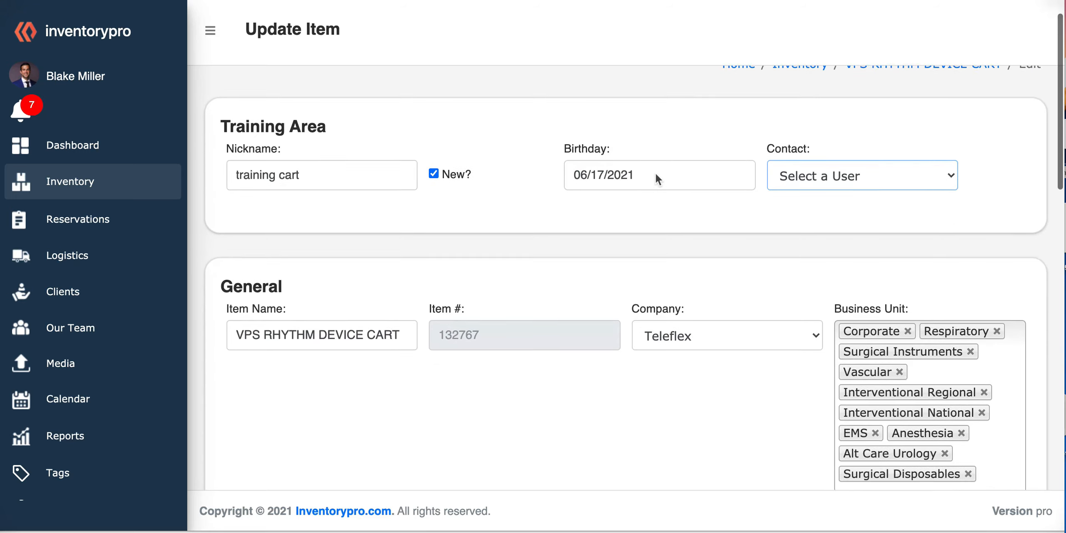
# Open the "test 2 for bu" reservation from the reservations list.
pyautogui.click(73, 219)
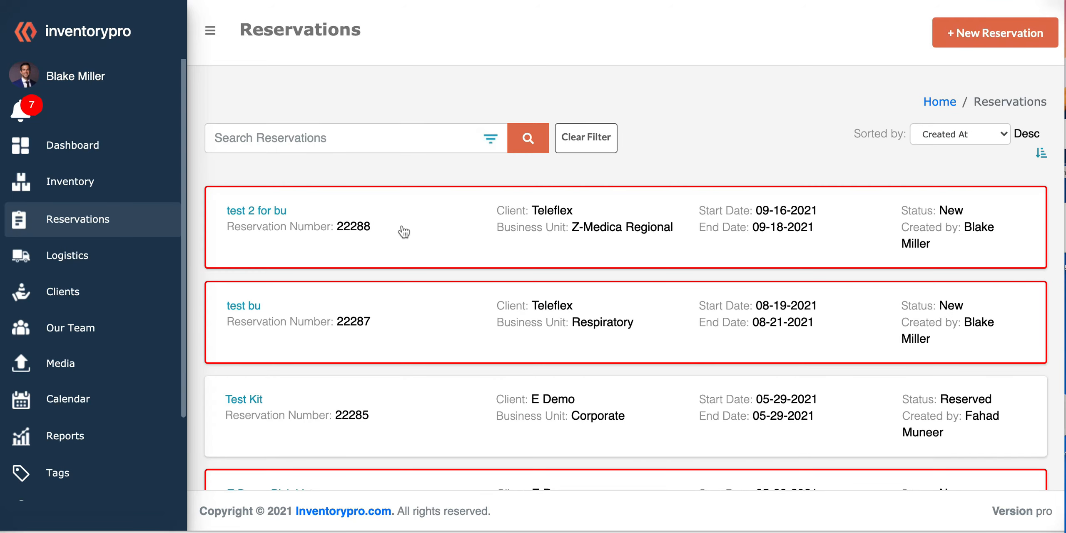
pyautogui.click(431, 226)
pyautogui.click(483, 228)
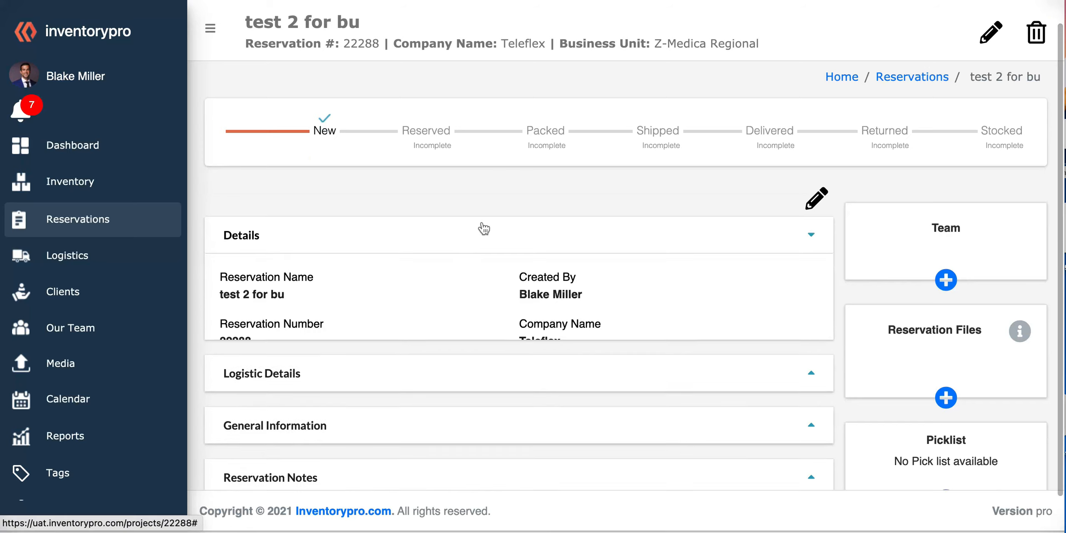
# Expand the reservation's Logistic Details and examine the fields in its Details and Logistic Details sections.
pyautogui.scroll(-6, 483, 228)
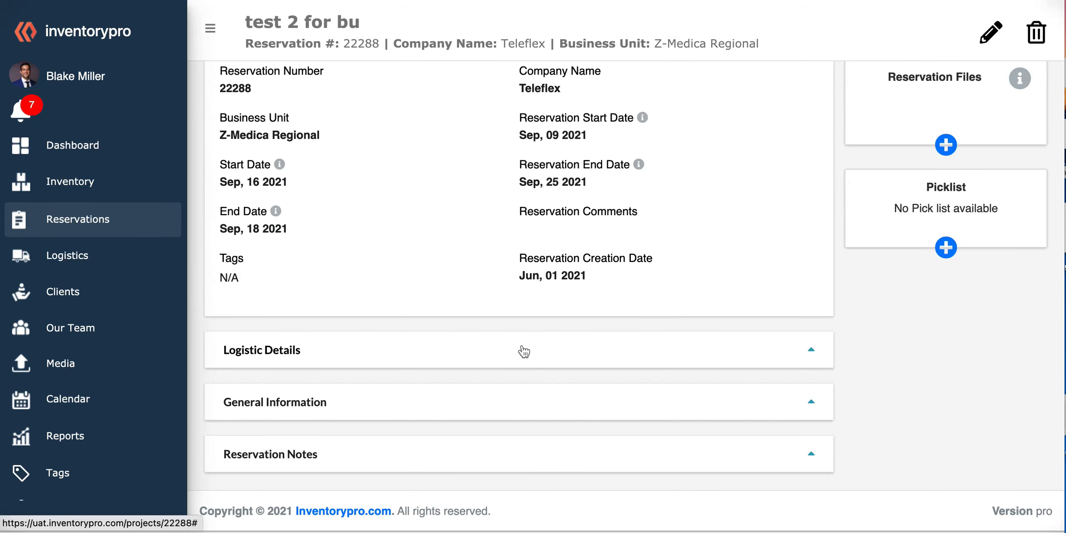
pyautogui.click(523, 351)
pyautogui.scroll(-6, 516, 316)
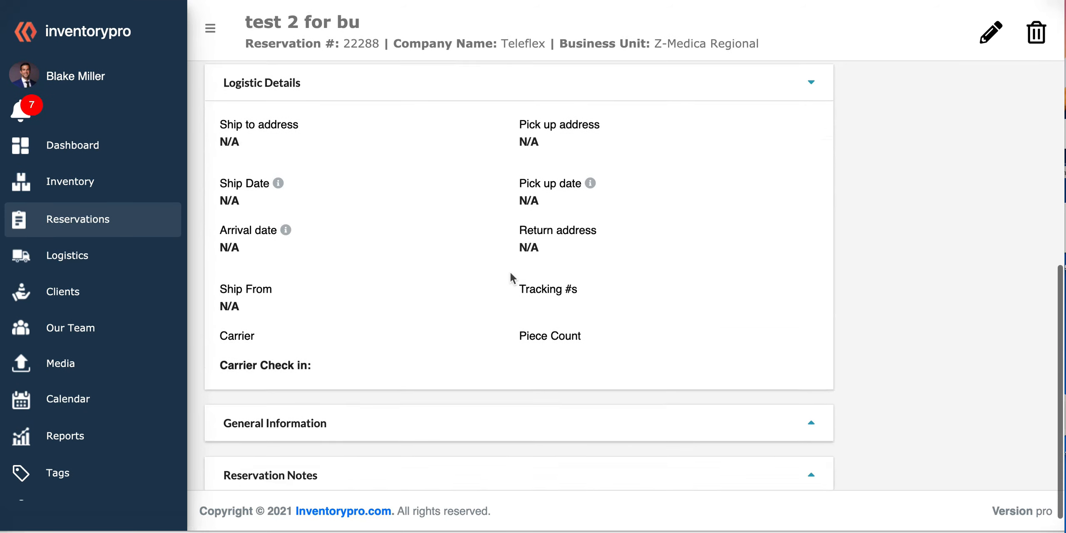
pyautogui.scroll(2, 481, 272)
pyautogui.scroll(6, 481, 271)
pyautogui.scroll(-8, 481, 271)
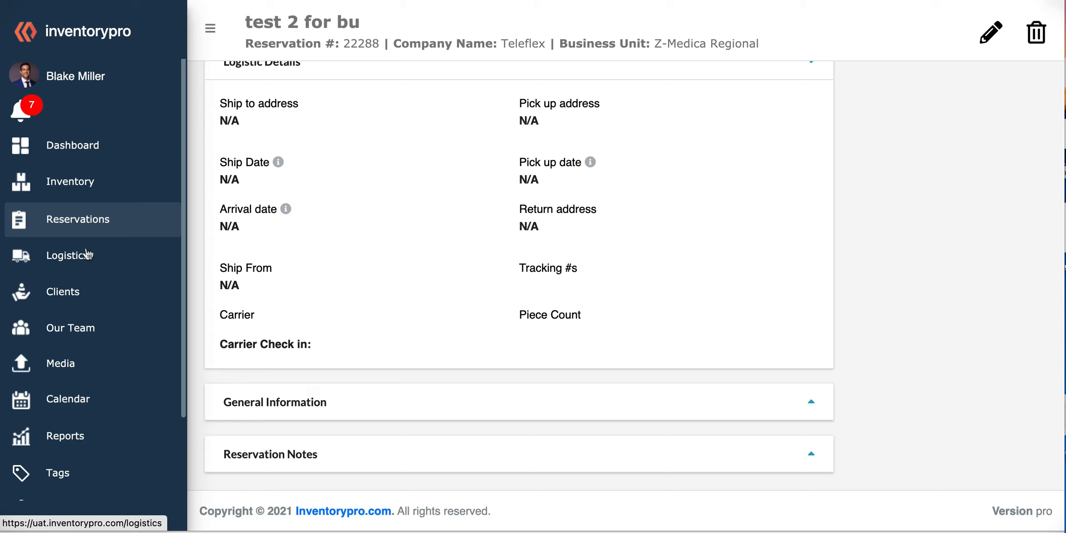
# Open the Settings page and look over the available field settings.
pyautogui.scroll(-3, 74, 423)
pyautogui.click(74, 416)
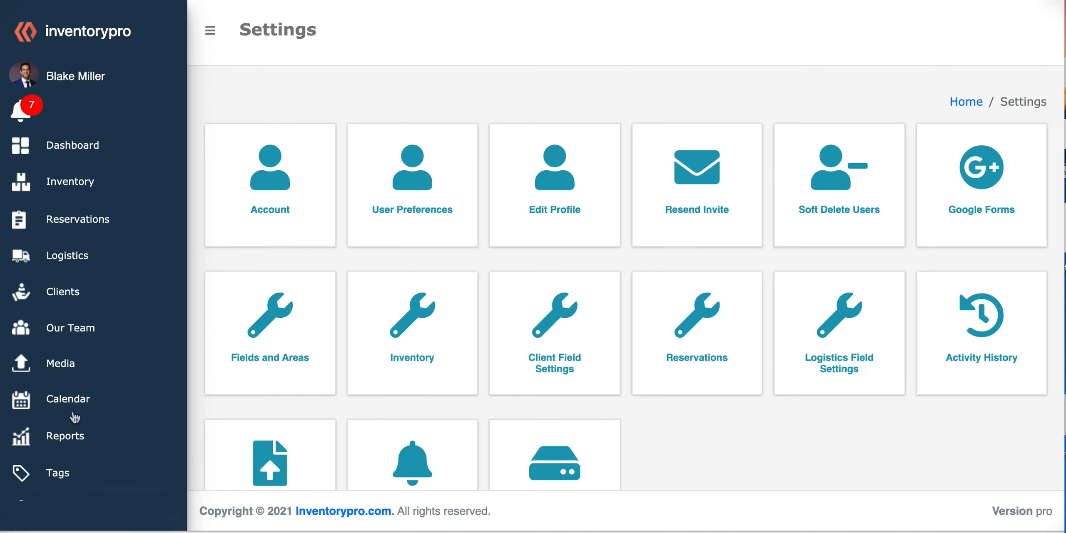
pyautogui.scroll(-2, 916, 401)
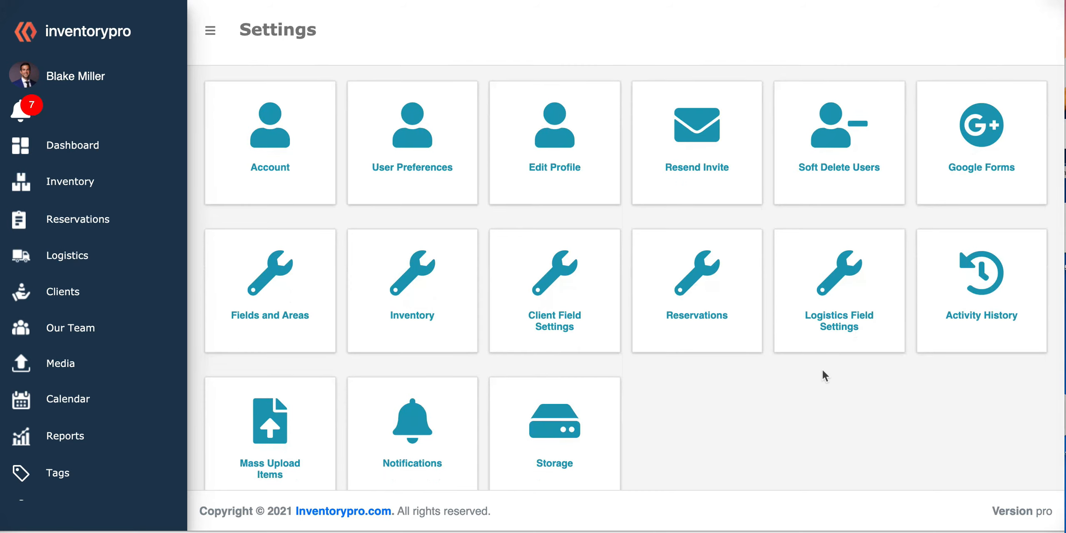